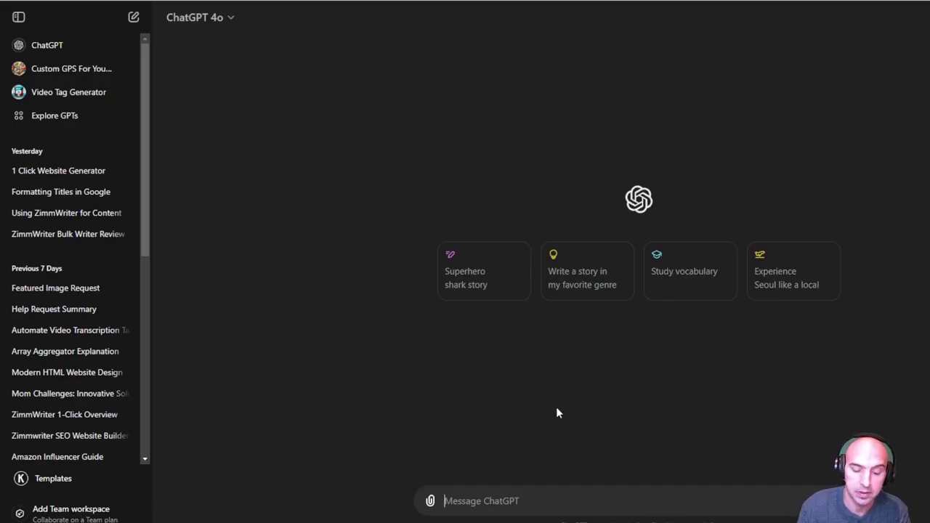
- Ask ChatGPT in a new chat: 'give me 3 facts about kittens'
{"action": "type", "text": "give me 3 facts about kittens"}
{"action": "key", "text": "Return"}
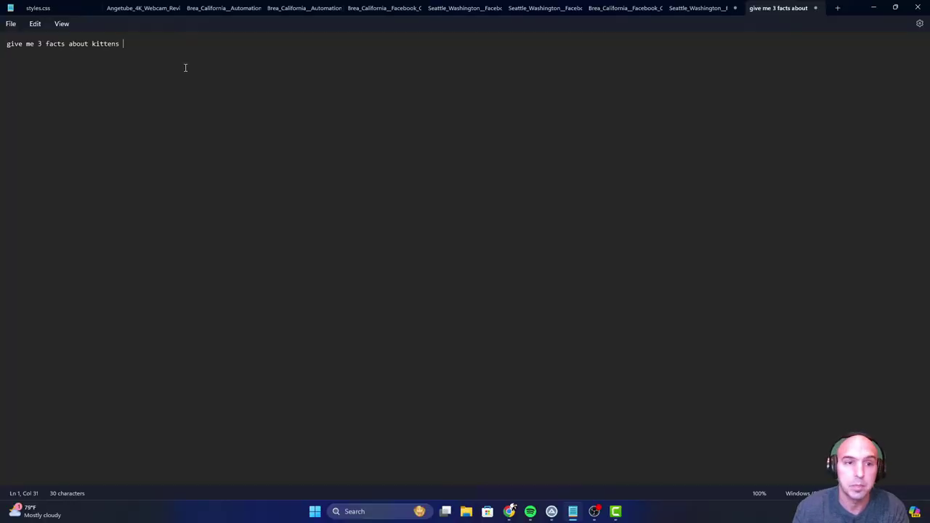
- Generate three numbered kitten facts from the Notepad prompt line with the Ctrl+Alt+M magic command
{"action": "mouse_move", "coordinate": [185, 67]}
{"action": "left_mouse_down"}
{"action": "mouse_move", "coordinate": [33, 62]}
{"action": "mouse_move", "coordinate": [4, 49]}
{"action": "left_mouse_up"}
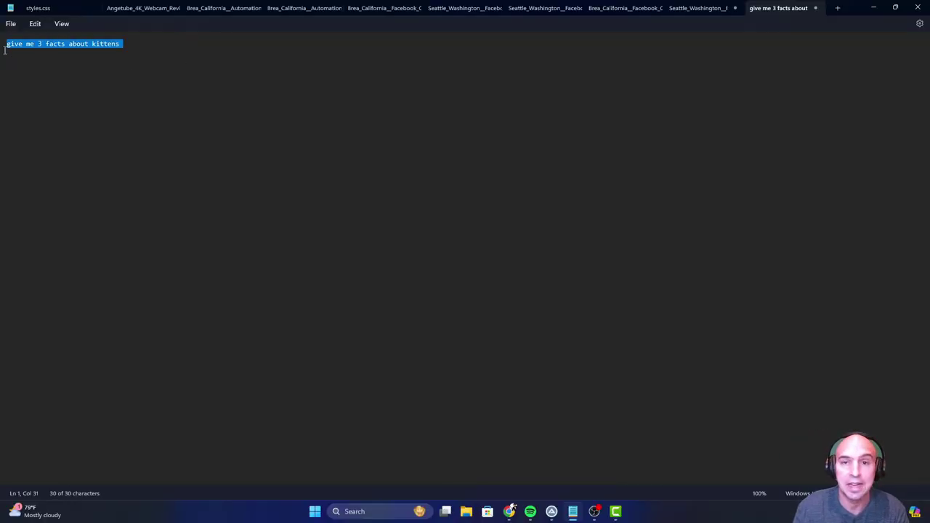
{"action": "key", "text": "ctrl+alt+m"}
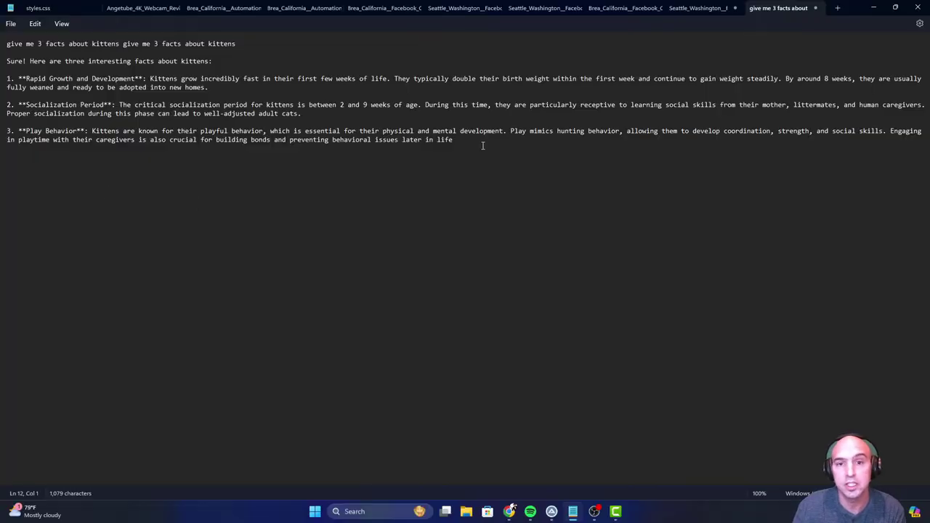
- Continue kitten facts 1–3 with a fourth fact on health care and vaccinations
{"action": "mouse_move", "coordinate": [482, 145]}
{"action": "left_mouse_down"}
{"action": "mouse_move", "coordinate": [3, 90]}
{"action": "mouse_move", "coordinate": [3, 78]}
{"action": "left_mouse_up"}
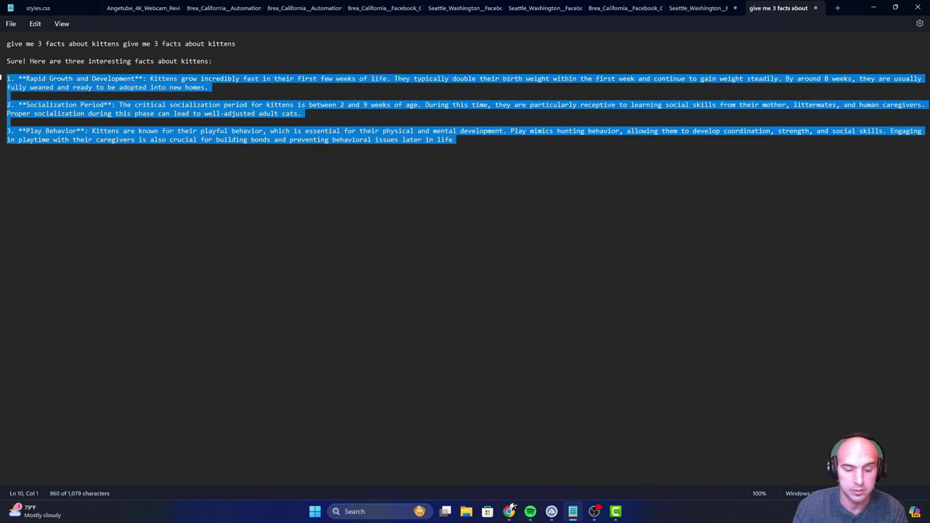
{"action": "key", "text": "ctrl+alt+c"}
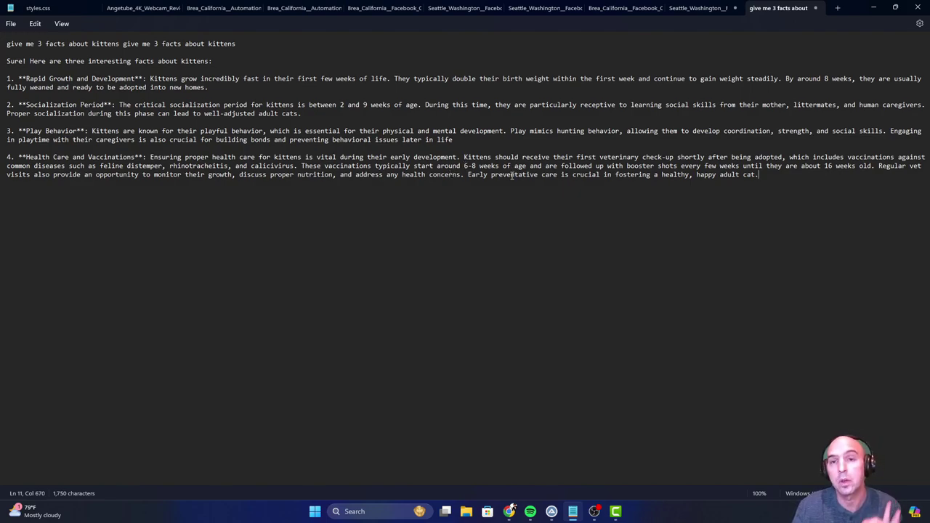
{"action": "left_click", "coordinate": [2, 208]}
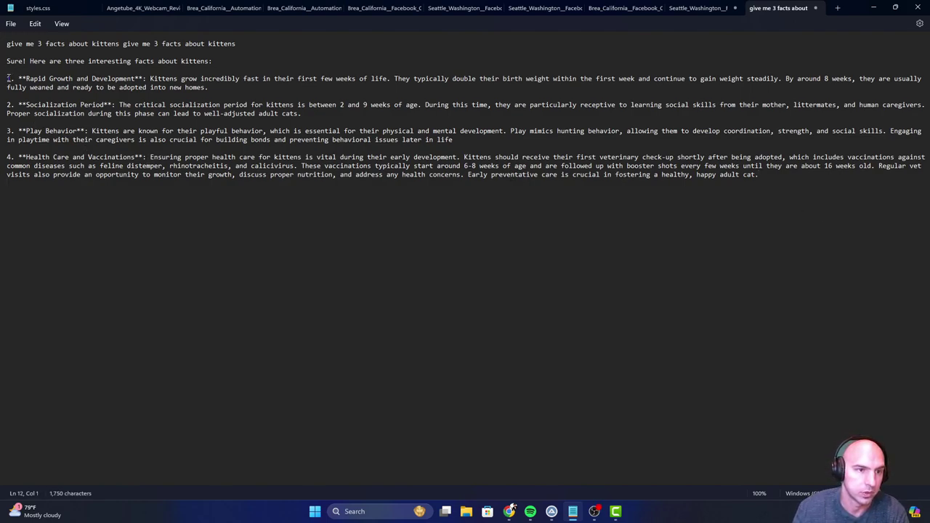
- Rewrite the first kitten fact with the Ctrl+Alt+R rewrite command and select the result
{"action": "left_click_drag", "start_coordinate": [9, 79], "coordinate": [312, 91]}
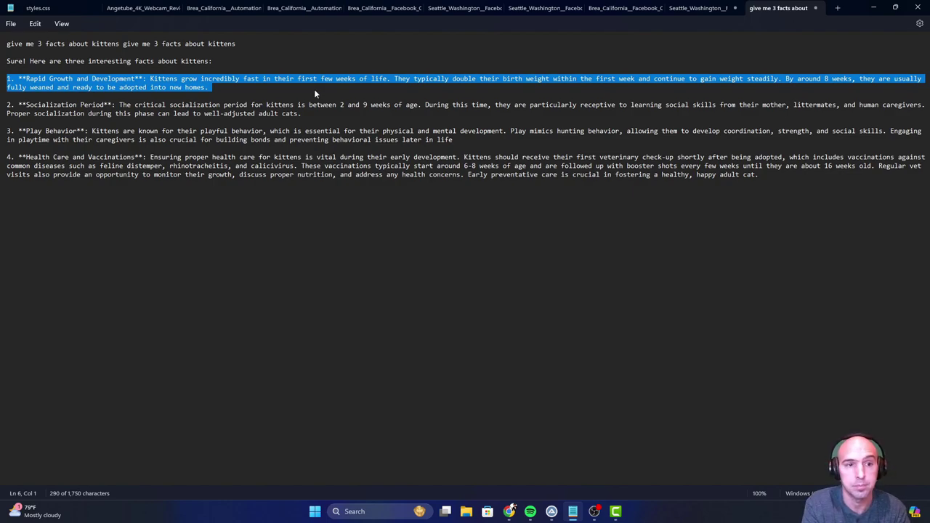
{"action": "key", "text": "ctrl+alt+r"}
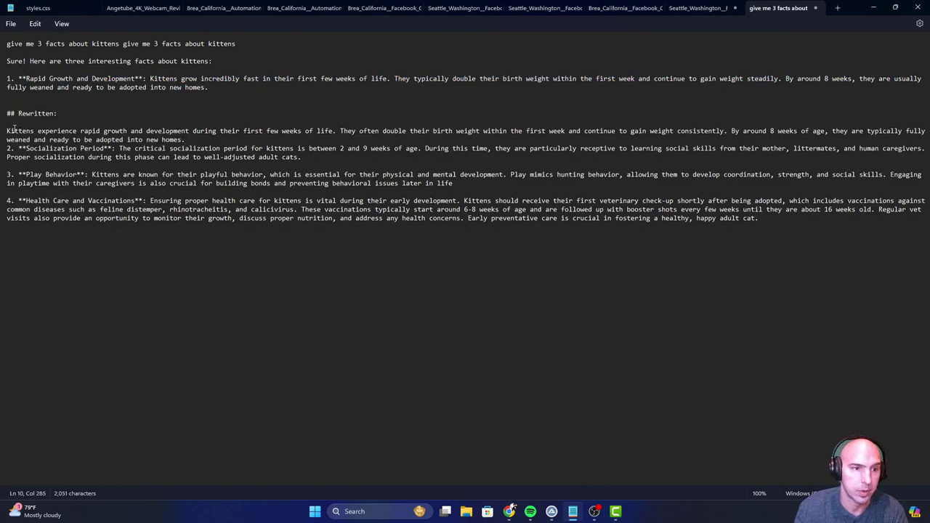
{"action": "left_click_drag", "start_coordinate": [196, 138], "coordinate": [7, 132]}
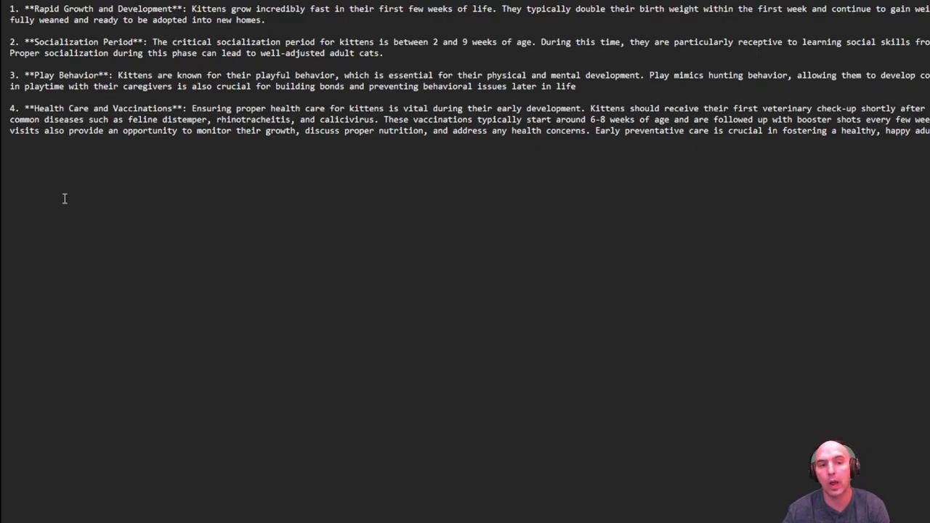
- Duplicate the four numbered kitten facts below the original list
{"action": "left_click_drag", "start_coordinate": [41, 167], "coordinate": [3, 9]}
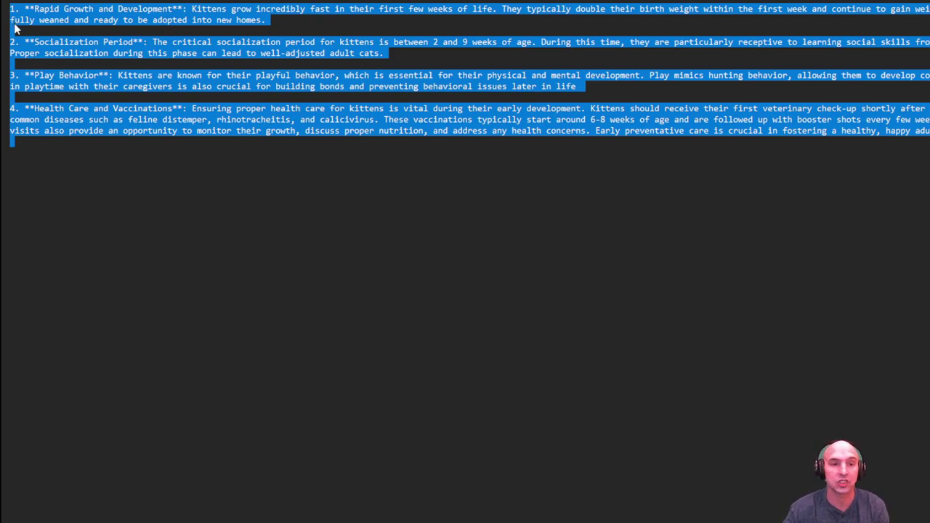
{"action": "left_click_drag", "start_coordinate": [13, 64], "coordinate": [75, 76]}
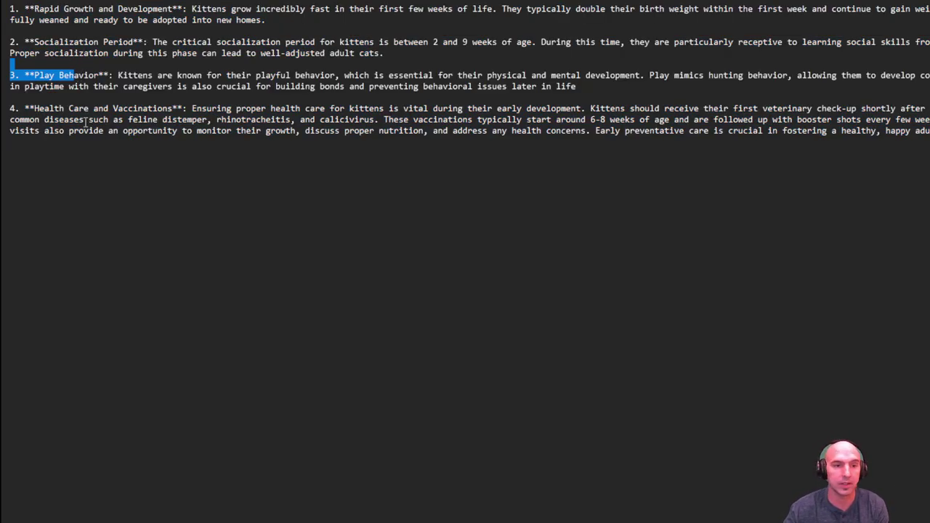
{"action": "left_click_drag", "start_coordinate": [861, 138], "coordinate": [7, 9]}
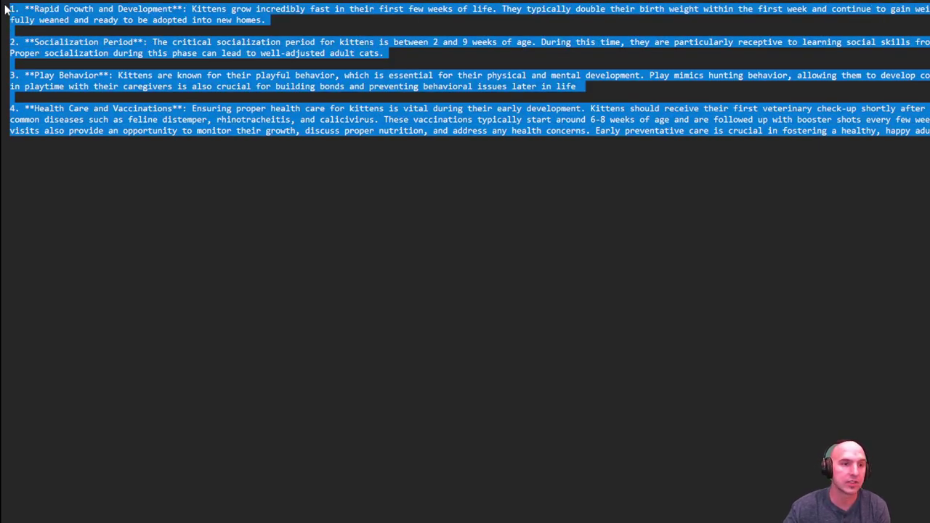
{"action": "left_click", "coordinate": [160, 154]}
{"action": "key", "text": "ctrl+v"}
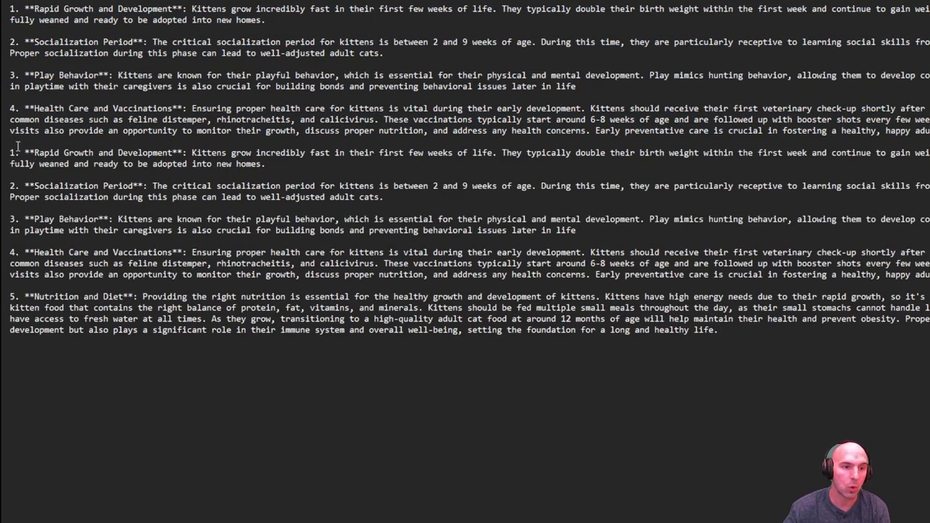
- Renumber the duplicated facts as 5, 6, 7 and 8
{"action": "key", "text": "shift+Home"}
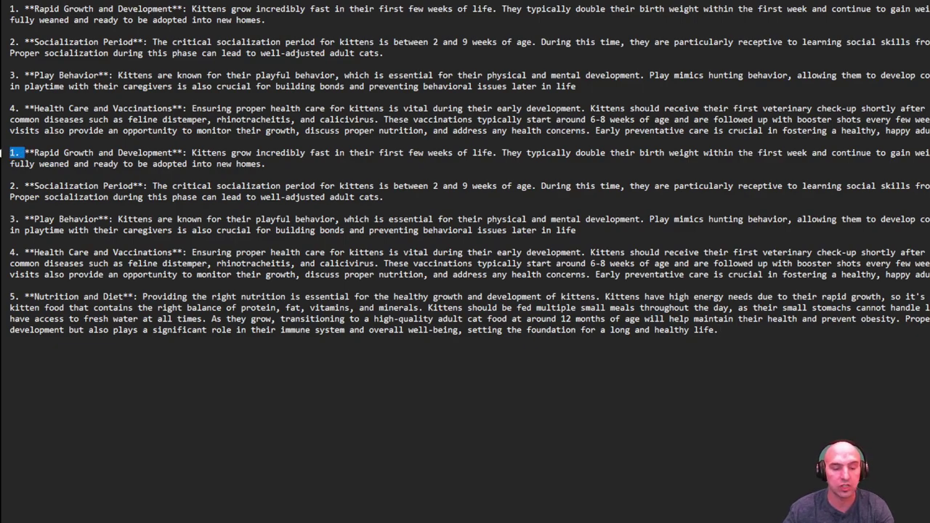
{"action": "type", "text": "5"}
{"action": "left_click", "coordinate": [22, 177]}
{"action": "left_click_drag", "start_coordinate": [21, 186], "coordinate": [3, 186]}
{"action": "type", "text": "6"}
{"action": "mouse_move", "coordinate": [22, 217]}
{"action": "left_mouse_down"}
{"action": "mouse_move", "coordinate": [3, 217]}
{"action": "mouse_move", "coordinate": [16, 287]}
{"action": "left_mouse_up"}
{"action": "type", "text": "7"}
{"action": "type", "text": "8"}
{"action": "type", "text": "9"}
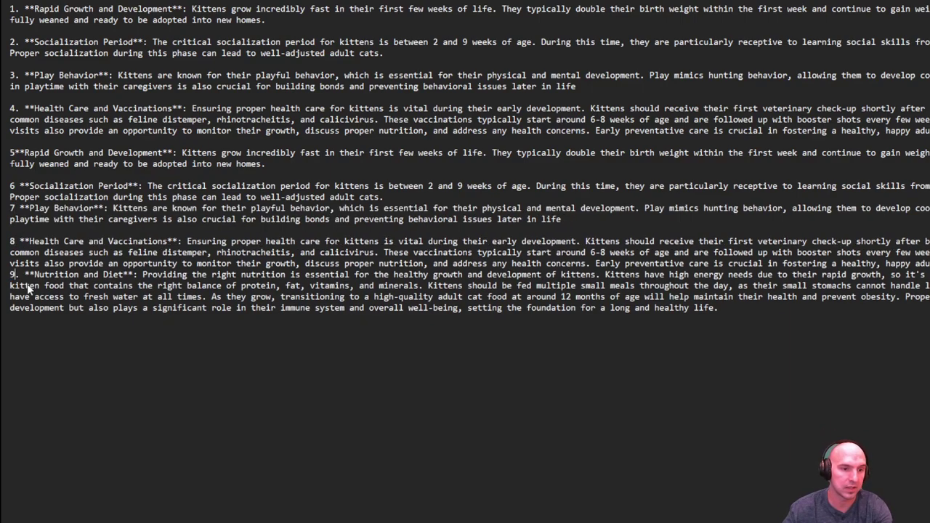
- Generate an expanded kitten feeding passage after the ninth Nutrition and Diet fact
{"action": "left_click_drag", "start_coordinate": [716, 308], "coordinate": [4, 278]}
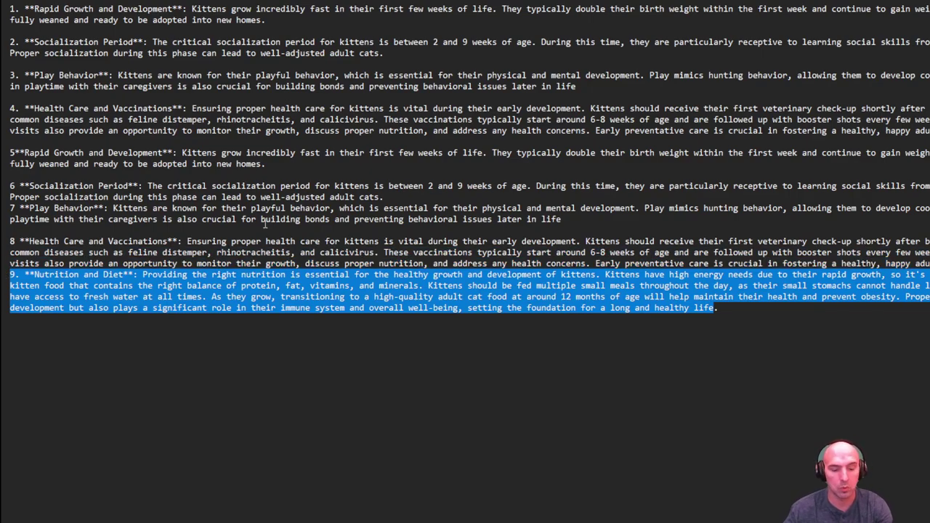
{"action": "left_click", "coordinate": [576, 385]}
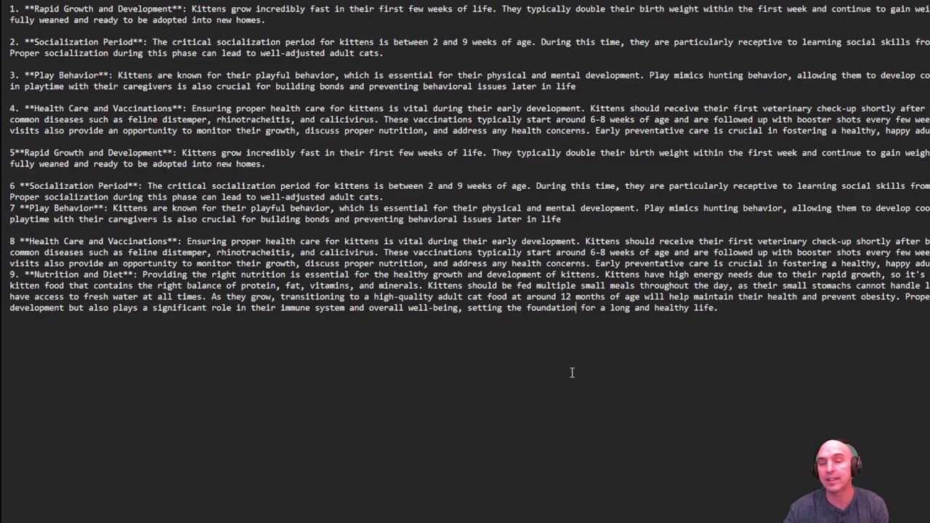
{"action": "key", "text": "ctrl+v"}
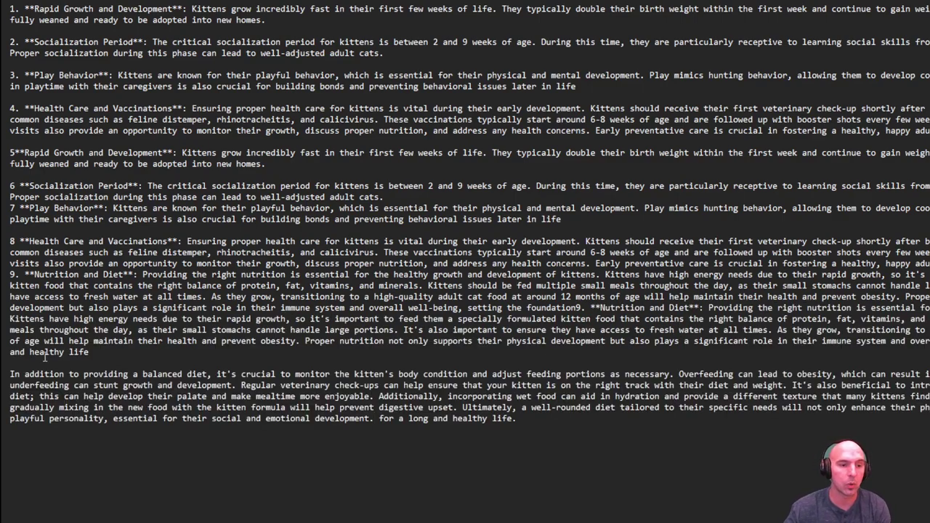
- Select and delete all the kitten text, leaving Notepad empty
{"action": "mouse_move", "coordinate": [599, 415]}
{"action": "left_mouse_down"}
{"action": "mouse_move", "coordinate": [11, 64]}
{"action": "mouse_move", "coordinate": [34, 230]}
{"action": "left_mouse_up"}
{"action": "left_click", "coordinate": [28, 291]}
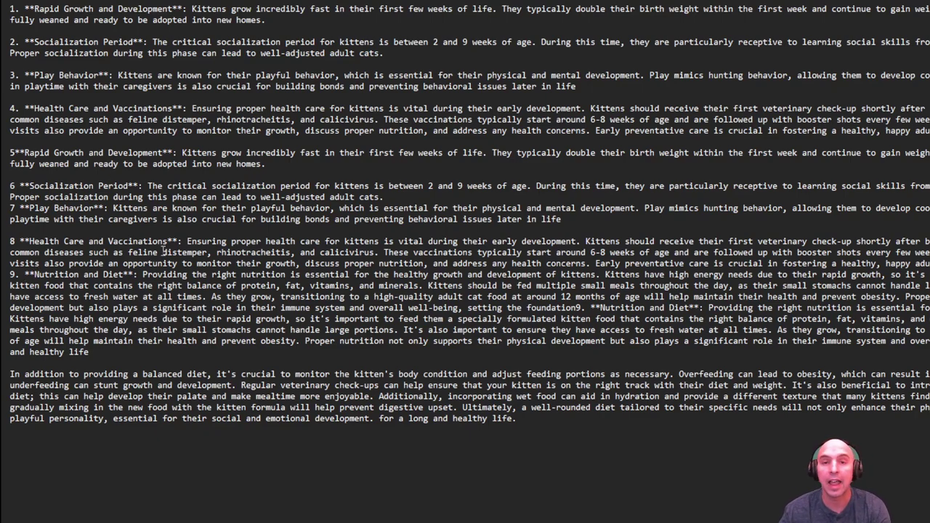
{"action": "left_click_drag", "start_coordinate": [542, 450], "coordinate": [3, 13]}
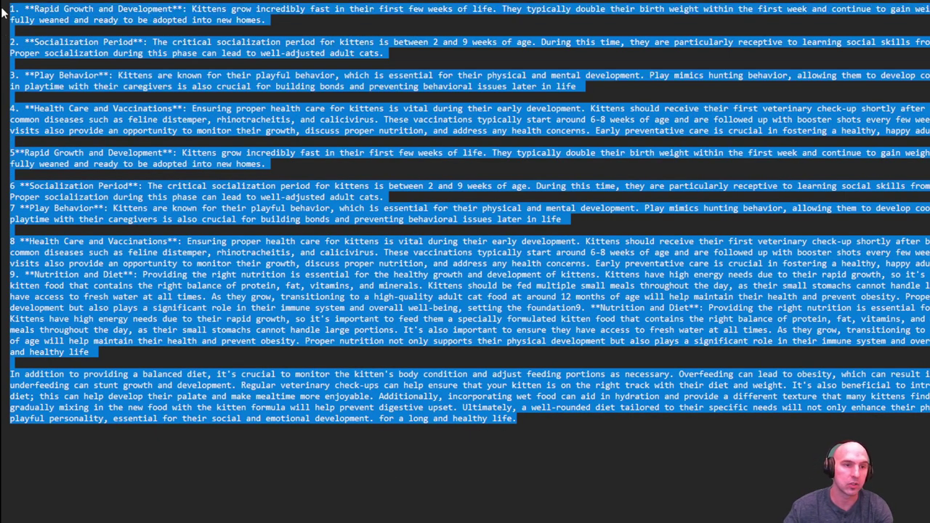
{"action": "key", "text": "Delete"}
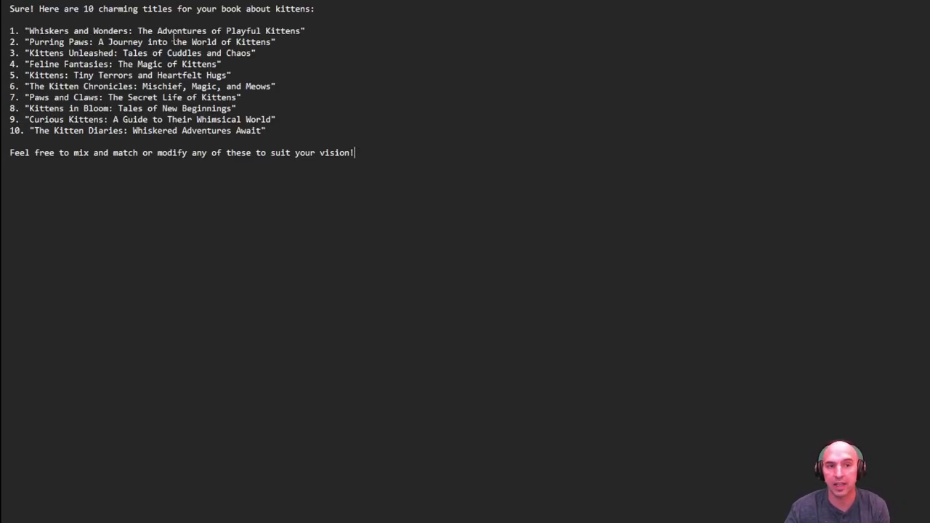
- Select the first book title, Whiskers and Wonders, in the list
{"action": "left_click_drag", "start_coordinate": [12, 31], "coordinate": [151, 53]}
{"action": "left_click", "coordinate": [65, 20]}
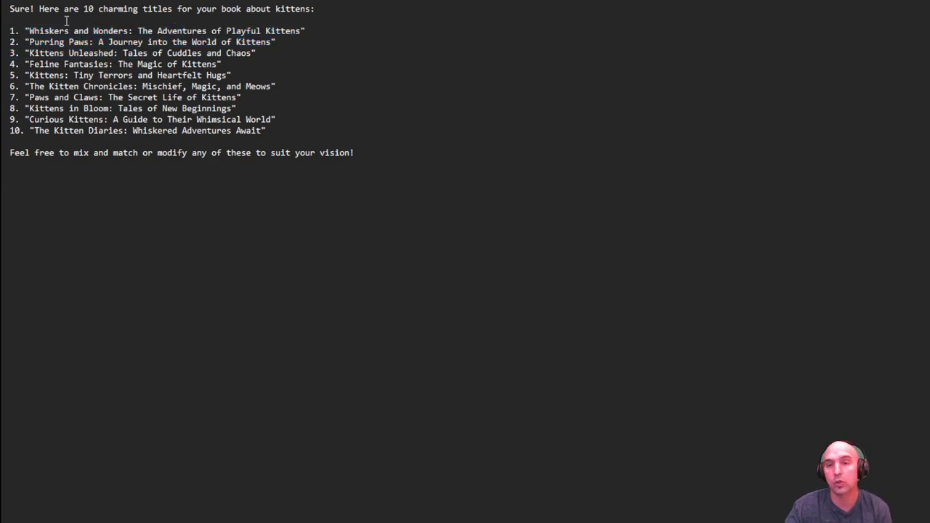
{"action": "left_click", "coordinate": [347, 136]}
{"action": "left_click_drag", "start_coordinate": [347, 135], "coordinate": [4, 45]}
{"action": "left_click", "coordinate": [442, 98]}
{"action": "left_click", "coordinate": [284, 22]}
{"action": "left_click", "coordinate": [346, 38]}
{"action": "mouse_move", "coordinate": [346, 35]}
{"action": "left_mouse_down"}
{"action": "mouse_move", "coordinate": [45, 30]}
{"action": "mouse_move", "coordinate": [6, 20]}
{"action": "left_mouse_up"}
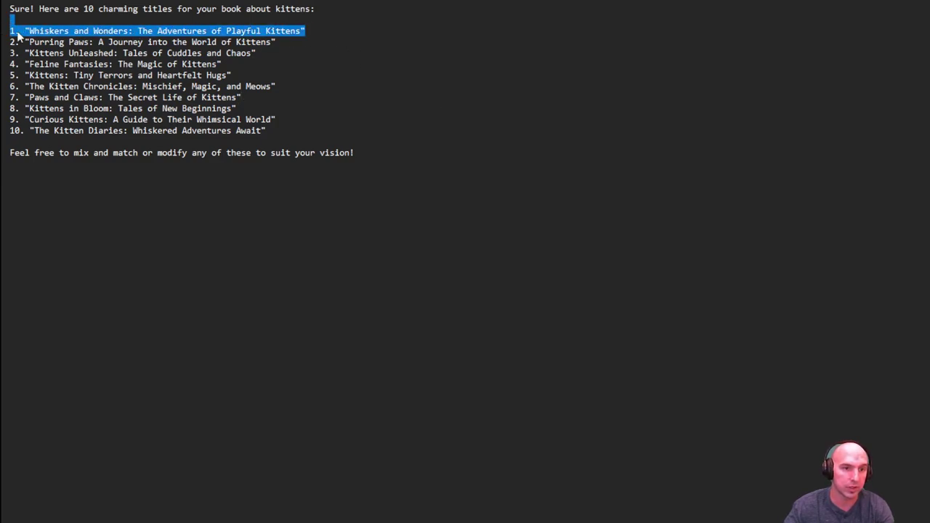
- Copy the title below the list and add the comment 'really like this title'
{"action": "key", "text": "ctrl+c"}
{"action": "left_click", "coordinate": [371, 150]}
{"action": "key", "text": "Return"}
{"action": "key", "text": "Return"}
{"action": "key", "text": "Return"}
{"action": "key", "text": "ctrl+v"}
{"action": "key", "text": "Return"}
{"action": "key", "text": "Return"}
{"action": "key", "text": "Return"}
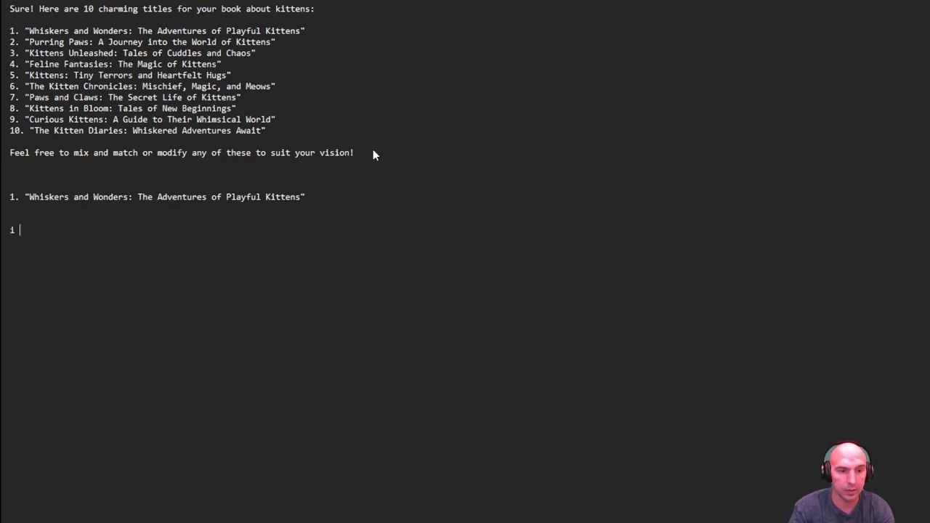
{"action": "type", "text": "really like this title"}
- Move the Whiskers and Wonders title onto its own line beneath the comment
{"action": "left_click_drag", "start_coordinate": [11, 208], "coordinate": [10, 197]}
{"action": "key", "text": "ctrl+x"}
{"action": "left_click", "coordinate": [24, 219]}
{"action": "key", "text": "ctrl+v"}
{"action": "key", "text": "ctrl+z"}
{"action": "left_click", "coordinate": [155, 229]}
{"action": "key", "text": "Return"}
{"action": "key", "text": "Return"}
{"action": "key", "text": "ctrl+v"}
{"action": "key", "text": "Return"}
{"action": "key", "text": "Return"}
- Add 'Give me a blog outline', select the prompt, and review the generated outline
{"action": "type", "text": "Give me a"}
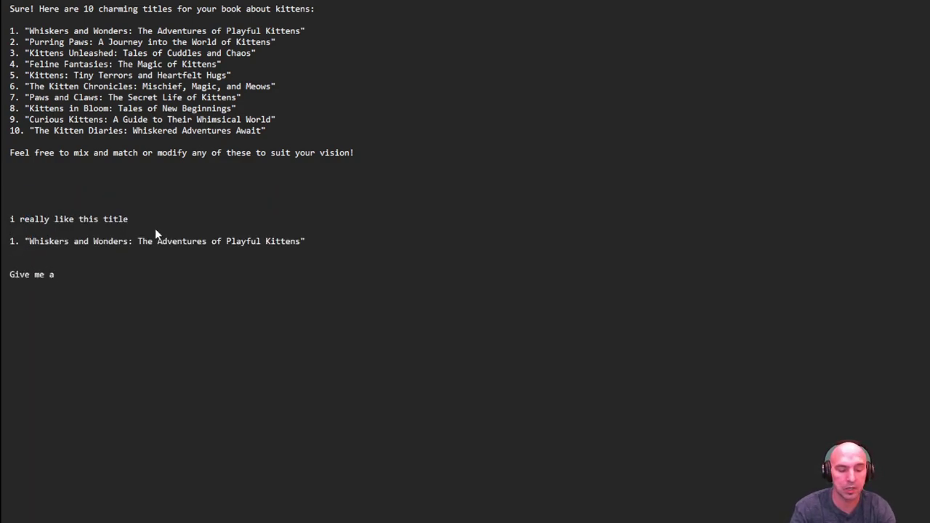
{"action": "type", "text": " blog outline"}
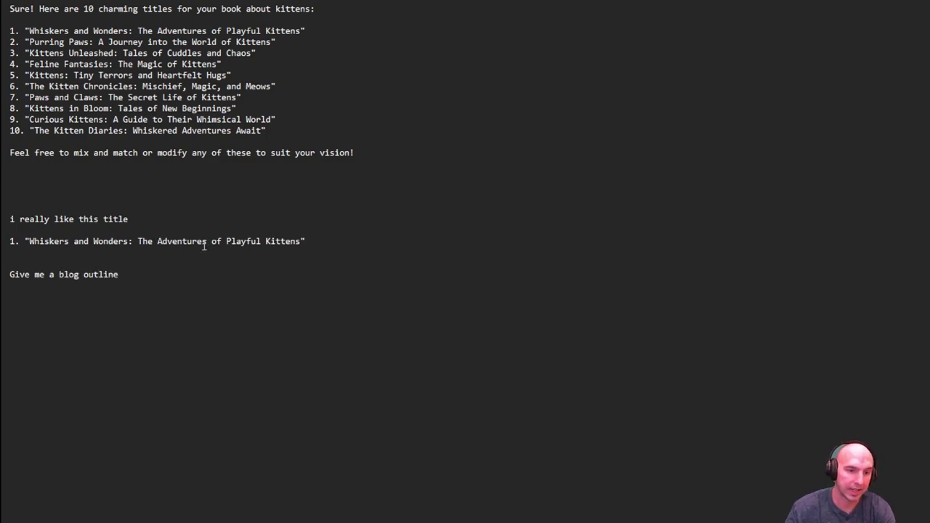
{"action": "left_click_drag", "start_coordinate": [170, 269], "coordinate": [1, 214]}
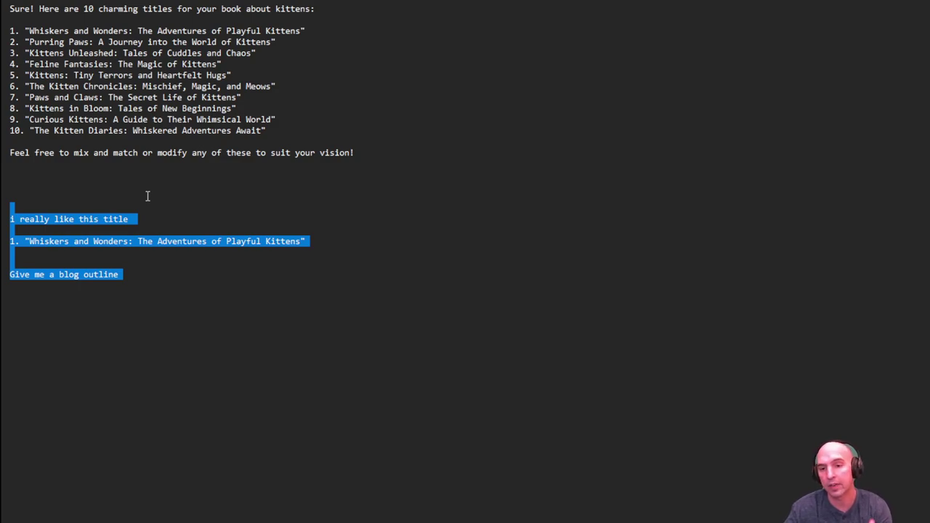
{"action": "left_click", "coordinate": [210, 275]}
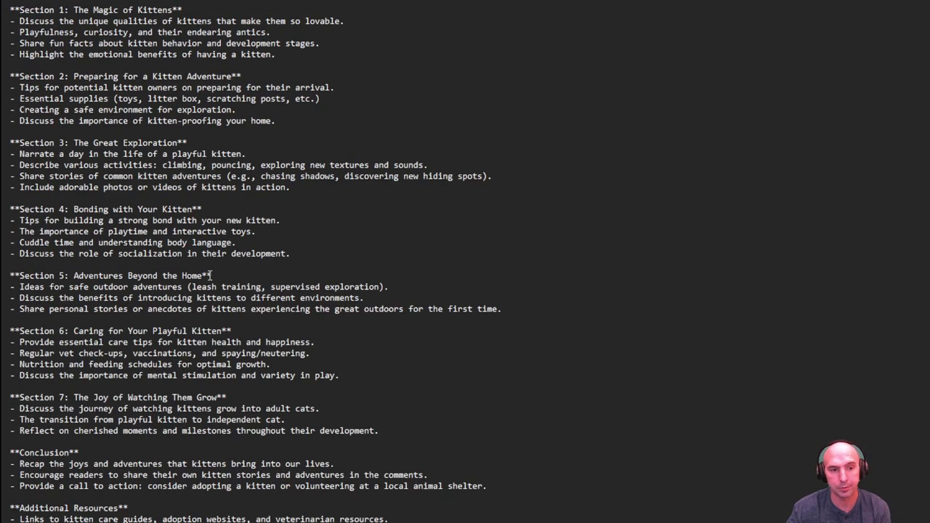
{"action": "scroll", "coordinate": [209, 275], "scroll_direction": "up", "scroll_amount": 3}
{"action": "scroll", "coordinate": [209, 274], "scroll_direction": "up", "scroll_amount": 3}
{"action": "scroll", "coordinate": [209, 275], "scroll_direction": "up", "scroll_amount": 5}
{"action": "scroll", "coordinate": [208, 275], "scroll_direction": "down", "scroll_amount": 1}
{"action": "scroll", "coordinate": [209, 274], "scroll_direction": "down", "scroll_amount": 10}
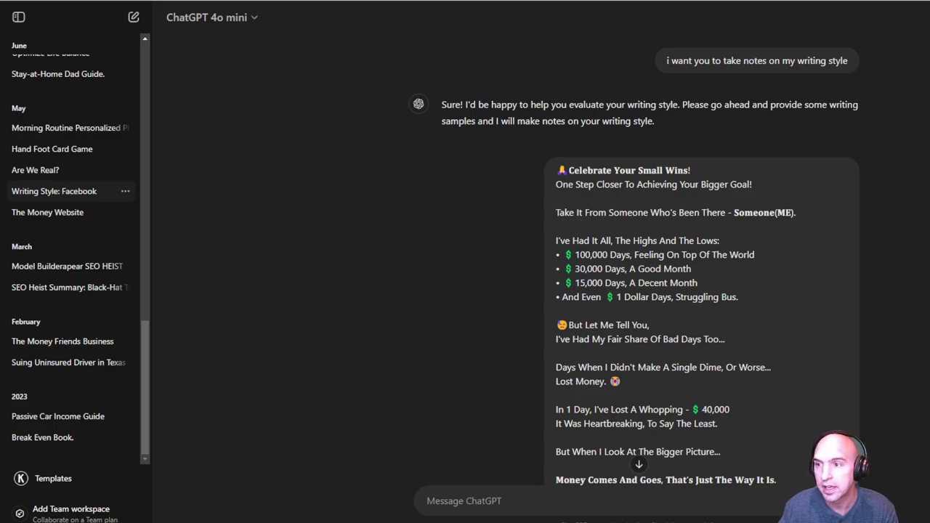
- Select the writing-style description in your message at the end of the ChatGPT chat
{"action": "scroll", "coordinate": [509, 261], "scroll_direction": "down", "scroll_amount": 1}
{"action": "scroll", "coordinate": [732, 245], "scroll_direction": "down", "scroll_amount": 5}
{"action": "scroll", "coordinate": [731, 245], "scroll_direction": "down", "scroll_amount": 5}
{"action": "scroll", "coordinate": [732, 245], "scroll_direction": "down", "scroll_amount": 5}
{"action": "scroll", "coordinate": [732, 245], "scroll_direction": "down", "scroll_amount": 5}
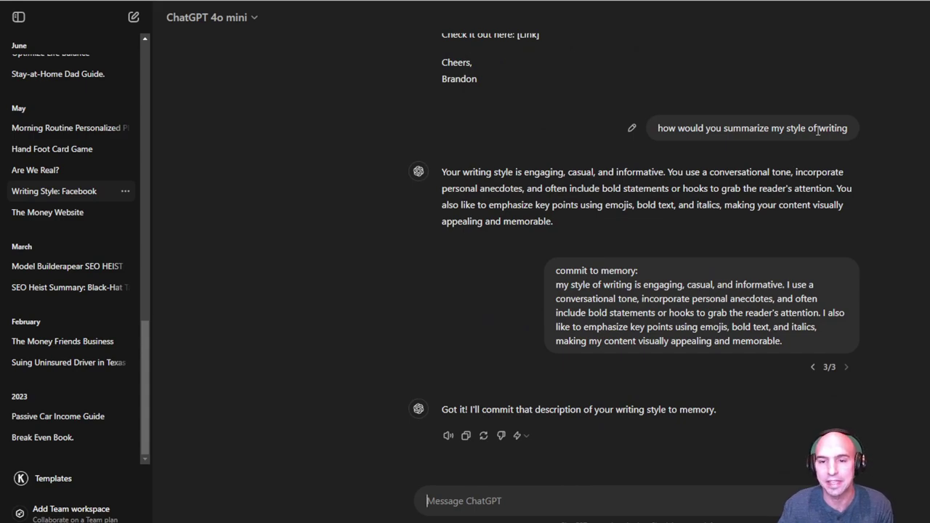
{"action": "mouse_move", "coordinate": [579, 409]}
{"action": "mouse_move", "coordinate": [697, 305]}
{"action": "left_click_drag", "start_coordinate": [557, 285], "coordinate": [790, 341]}
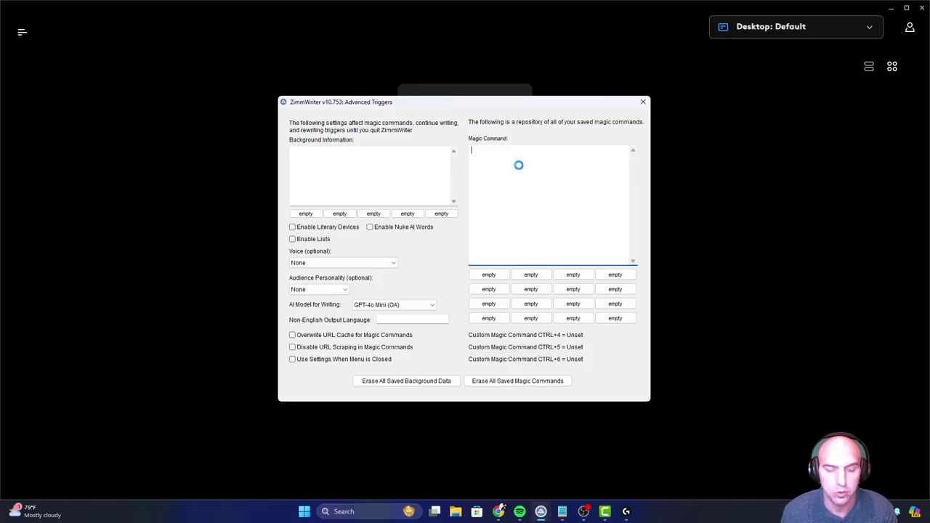
- Save the pasted writing style as magic command 'facebook' on CTRL+4 with GPT-4o Mini
{"action": "key", "text": "ctrl+v"}
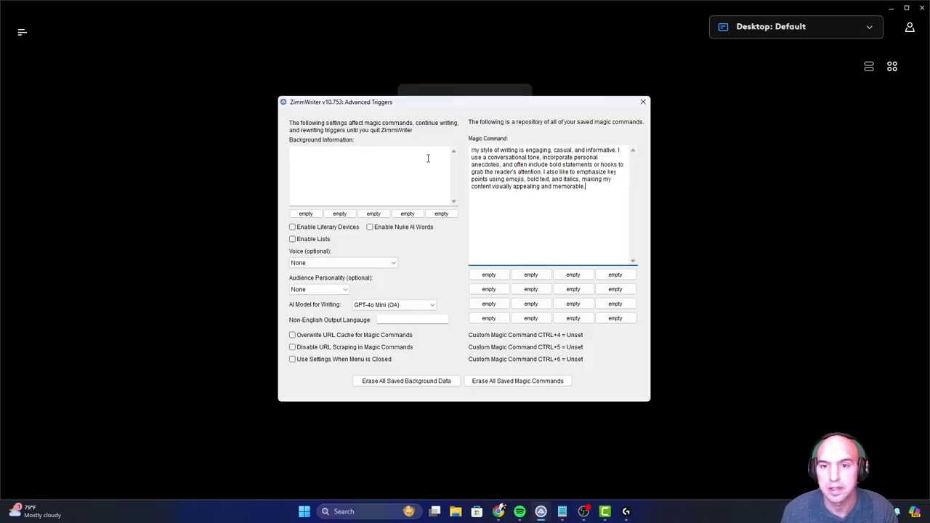
{"action": "left_click", "coordinate": [494, 279]}
{"action": "type", "text": "facebook"}
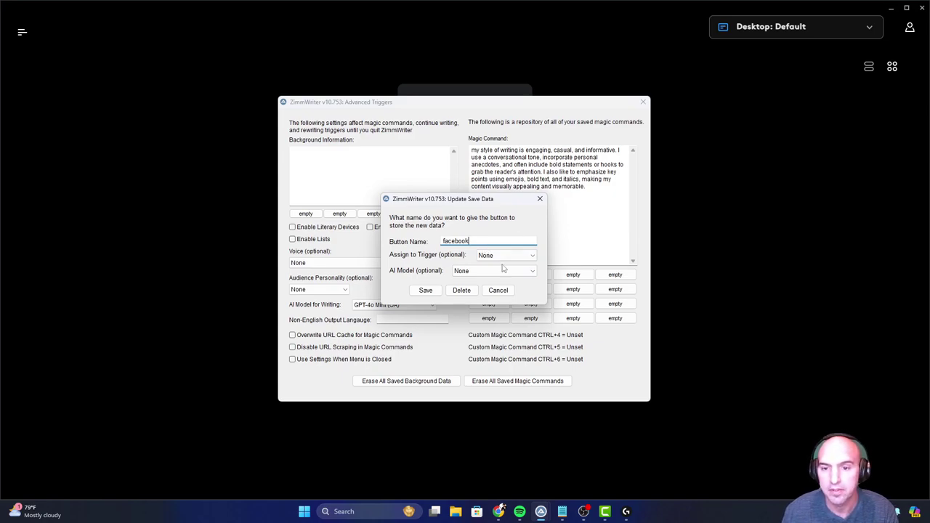
{"action": "left_click", "coordinate": [499, 255]}
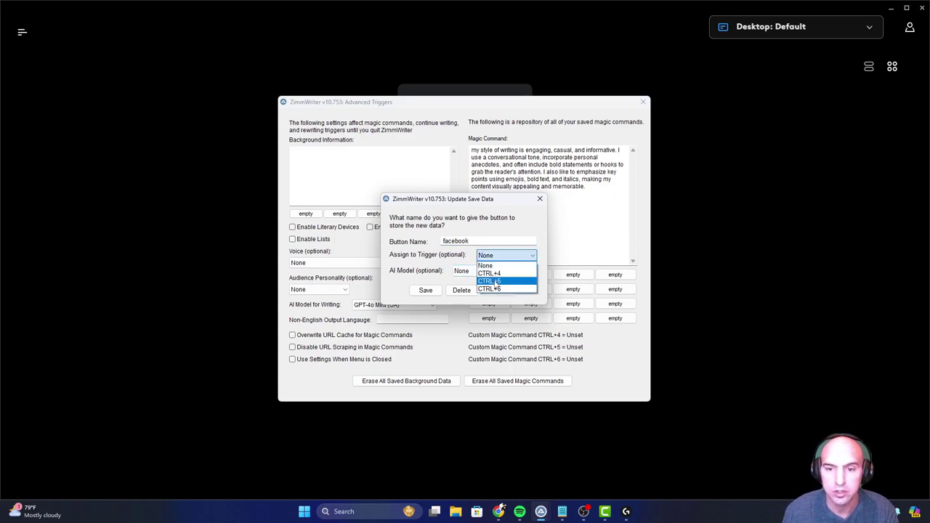
{"action": "left_click", "coordinate": [491, 273]}
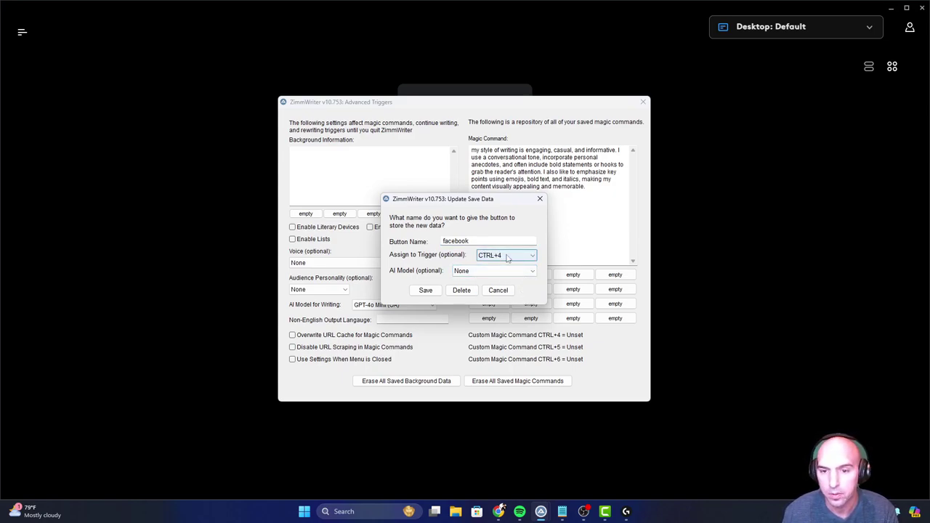
{"action": "left_click", "coordinate": [489, 271]}
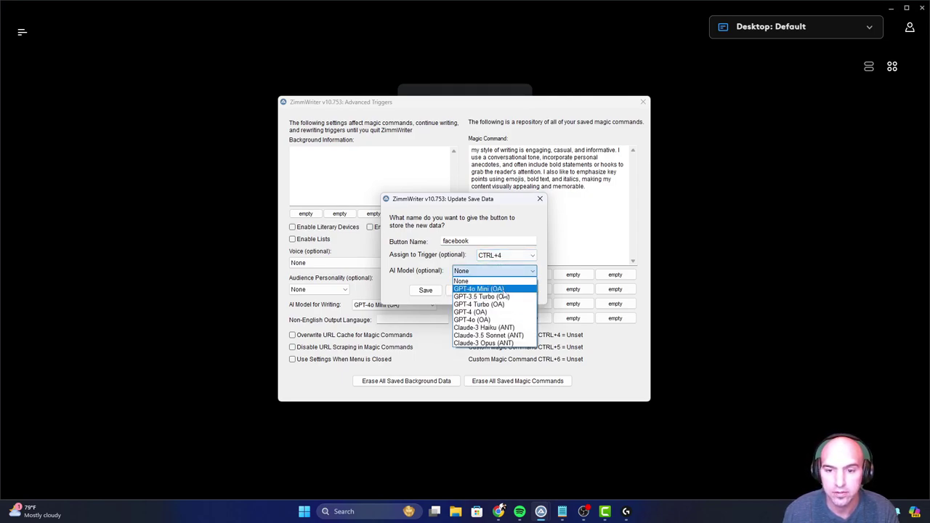
{"action": "left_click", "coordinate": [501, 289]}
{"action": "left_click", "coordinate": [423, 290]}
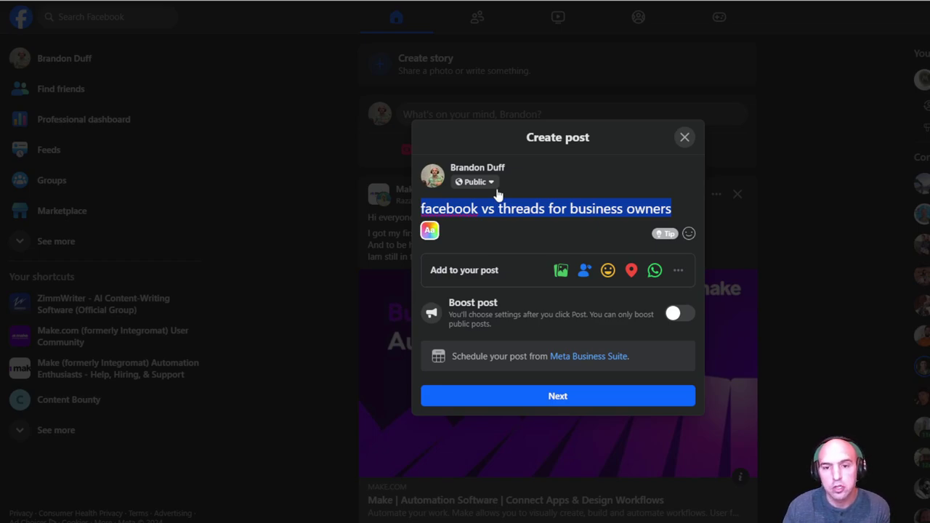
- Generate the Facebook vs Threads post, then remove the topic line and title asterisks
{"action": "key", "text": "ctrl+v"}
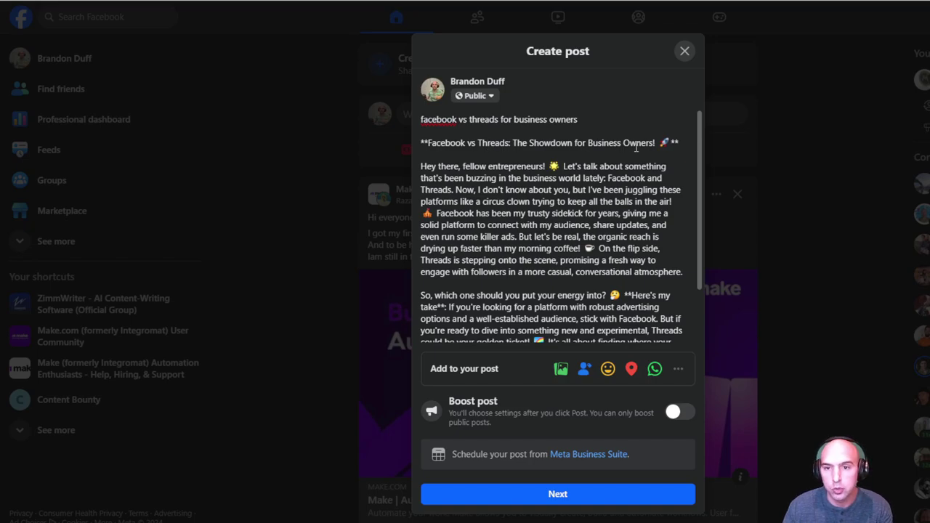
{"action": "left_click_drag", "start_coordinate": [580, 119], "coordinate": [396, 117]}
{"action": "key", "text": "BackSpace"}
{"action": "key", "text": "Delete"}
{"action": "key", "text": "Delete"}
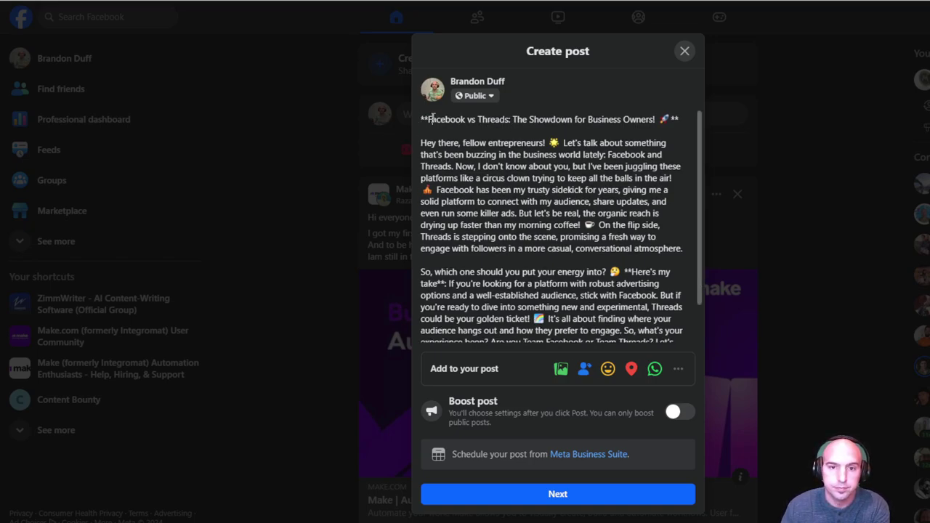
{"action": "key", "text": "Delete"}
{"action": "key", "text": "Delete"}
{"action": "key", "text": "End"}
{"action": "key", "text": "BackSpace"}
{"action": "key", "text": "BackSpace"}
{"action": "key", "text": "BackSpace"}
- Put 'Here's my take' and 'Let's chat in the comments' in their own paragraphs
{"action": "scroll", "coordinate": [600, 196], "scroll_direction": "down", "scroll_amount": 1}
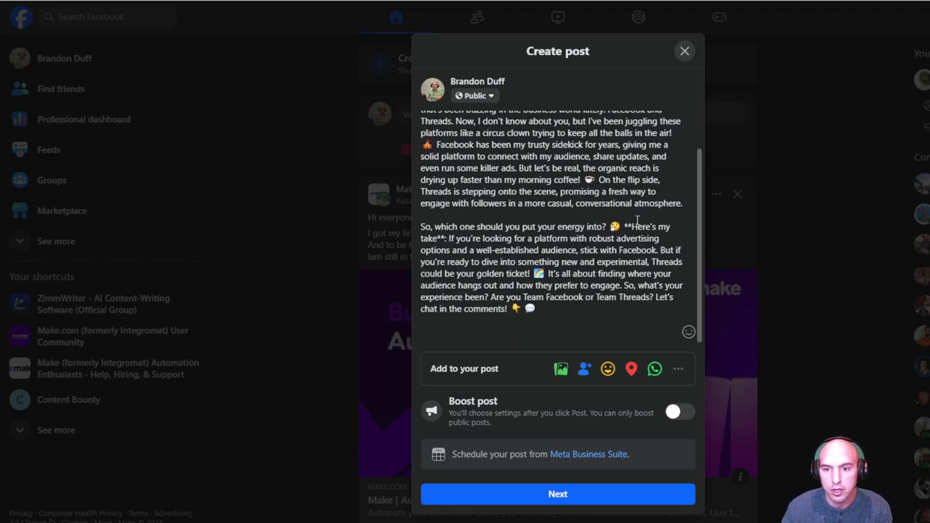
{"action": "left_click", "coordinate": [625, 227]}
{"action": "key", "text": "Return"}
{"action": "key", "text": "Return"}
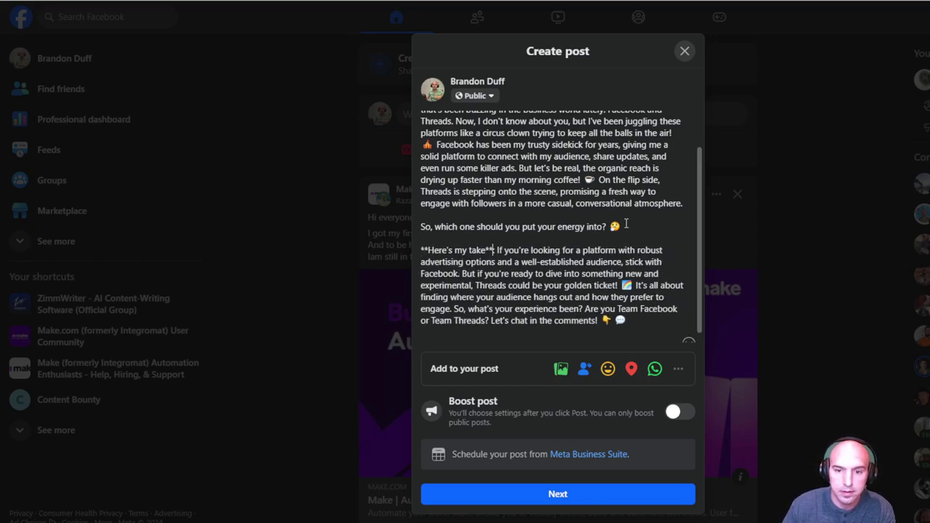
{"action": "key", "text": "Return"}
{"action": "key", "text": "Return"}
{"action": "scroll", "coordinate": [626, 223], "scroll_direction": "down", "scroll_amount": 1}
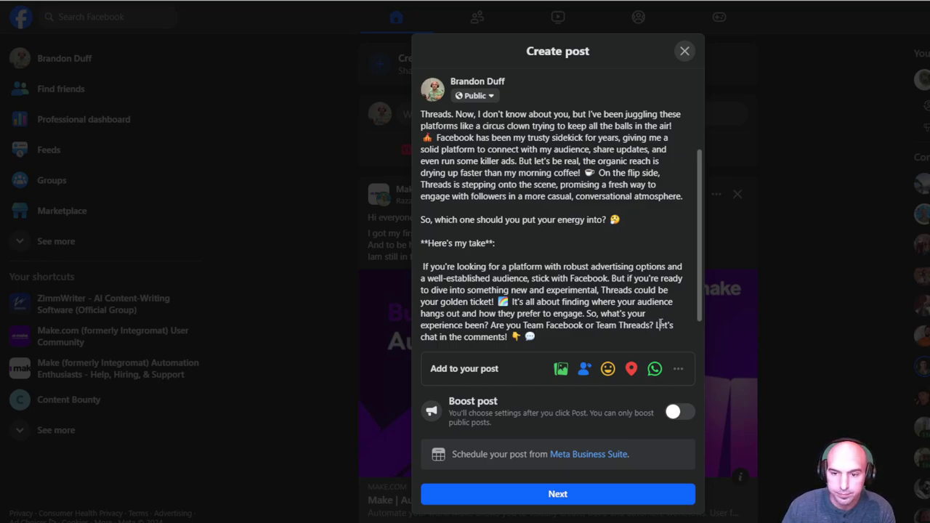
{"action": "left_click", "coordinate": [657, 324]}
{"action": "key", "text": "Return"}
{"action": "key", "text": "Return"}
- Break the opening paragraph after 'lately:' and look over the finished post
{"action": "scroll", "coordinate": [661, 289], "scroll_direction": "up", "scroll_amount": 2}
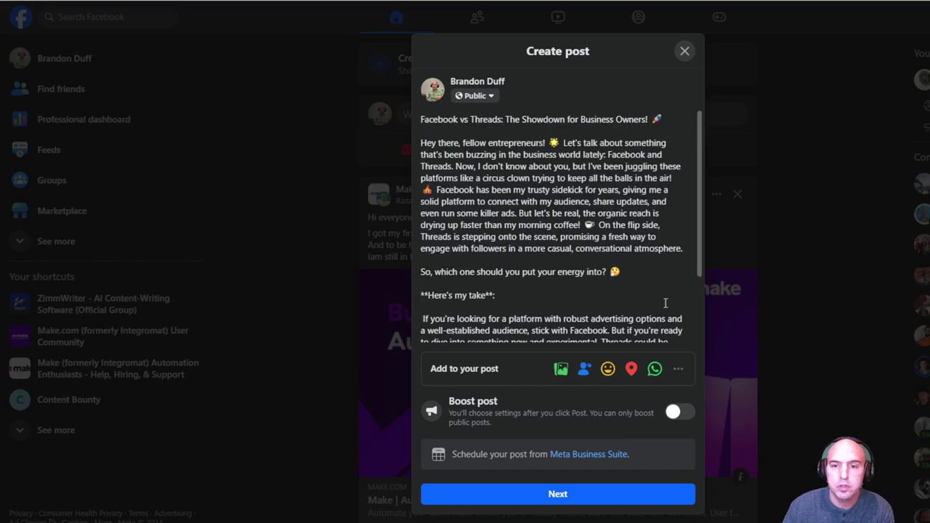
{"action": "left_click", "coordinate": [605, 154]}
{"action": "key", "text": "Return"}
{"action": "key", "text": "Return"}
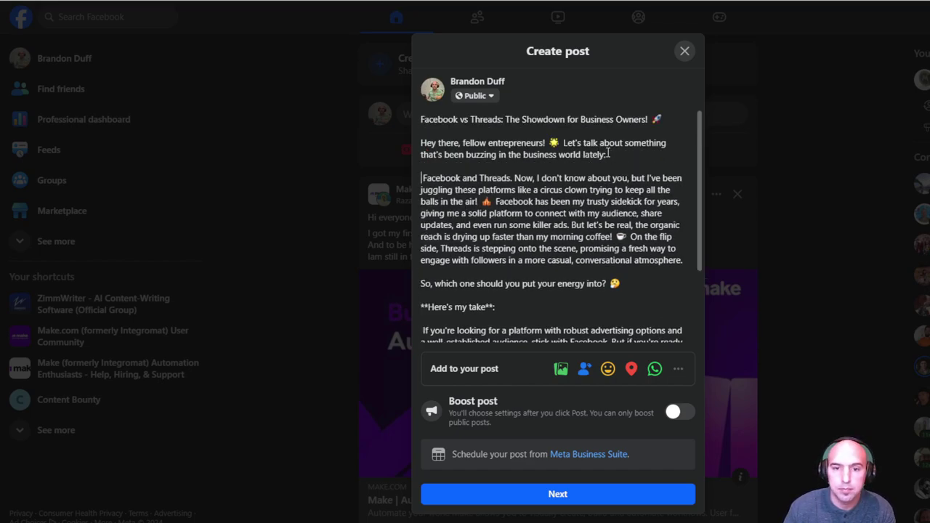
{"action": "scroll", "coordinate": [606, 195], "scroll_direction": "down", "scroll_amount": 1}
{"action": "scroll", "coordinate": [606, 194], "scroll_direction": "down", "scroll_amount": 1}
{"action": "scroll", "coordinate": [606, 195], "scroll_direction": "up", "scroll_amount": 3}
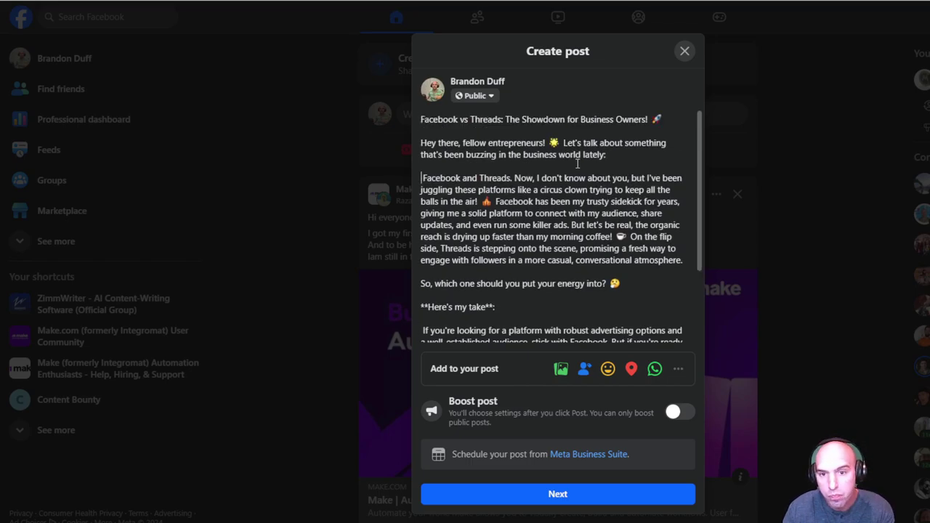
{"action": "scroll", "coordinate": [599, 236], "scroll_direction": "down", "scroll_amount": 3}
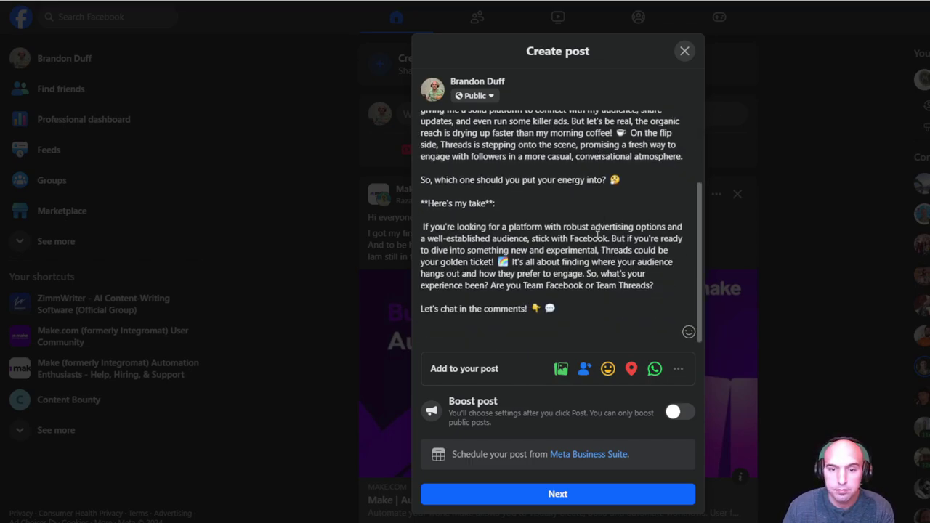
{"action": "left_click_drag", "start_coordinate": [502, 206], "coordinate": [418, 202]}
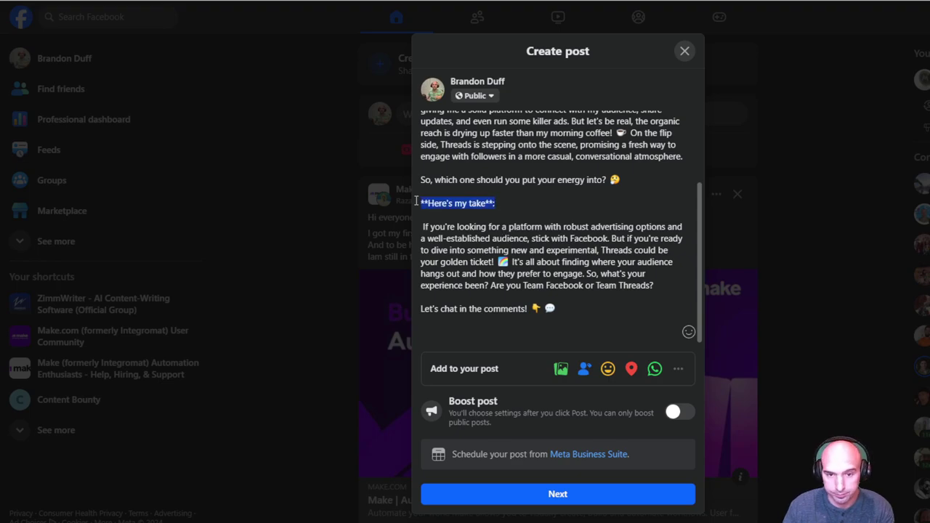
{"action": "left_click", "coordinate": [422, 215]}
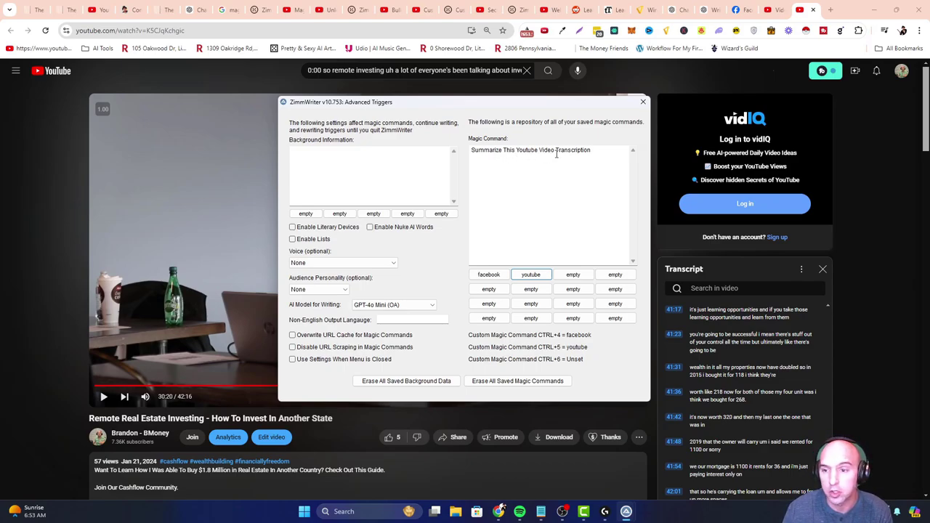
- Close the Advanced Triggers dialog to reveal the remote investing video and its transcript
{"action": "left_click", "coordinate": [840, 223]}
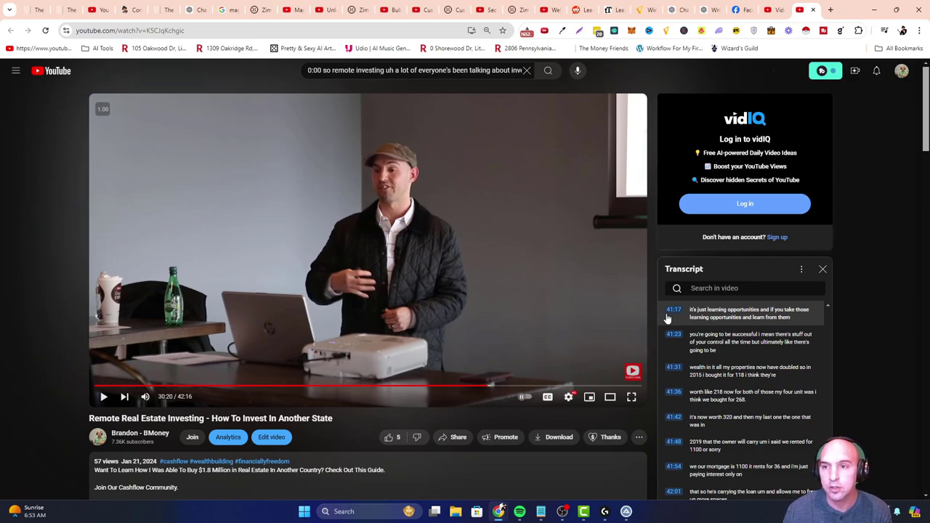
- Paste the timestamped YouTube transcript and summary into the ChatGPT message box and review it
{"action": "left_click", "coordinate": [710, 8]}
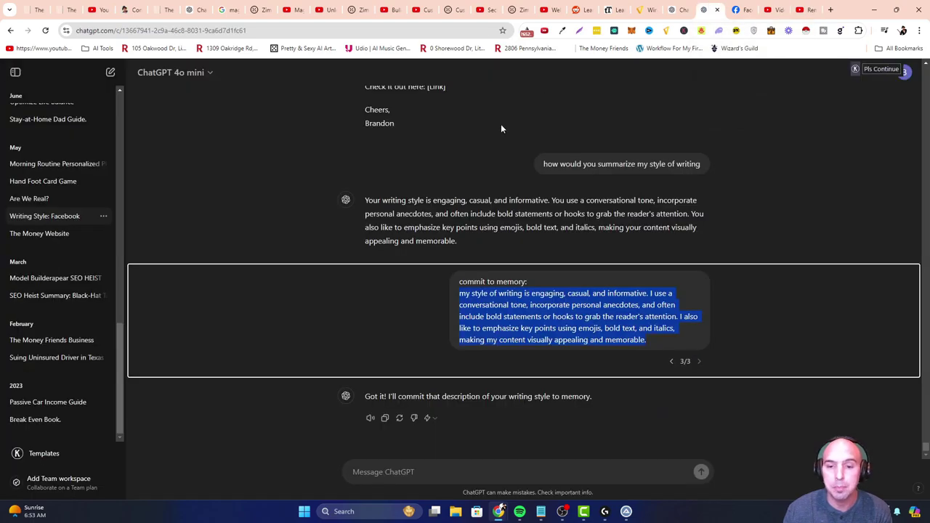
{"action": "left_click", "coordinate": [414, 471]}
{"action": "key", "text": "ctrl+v"}
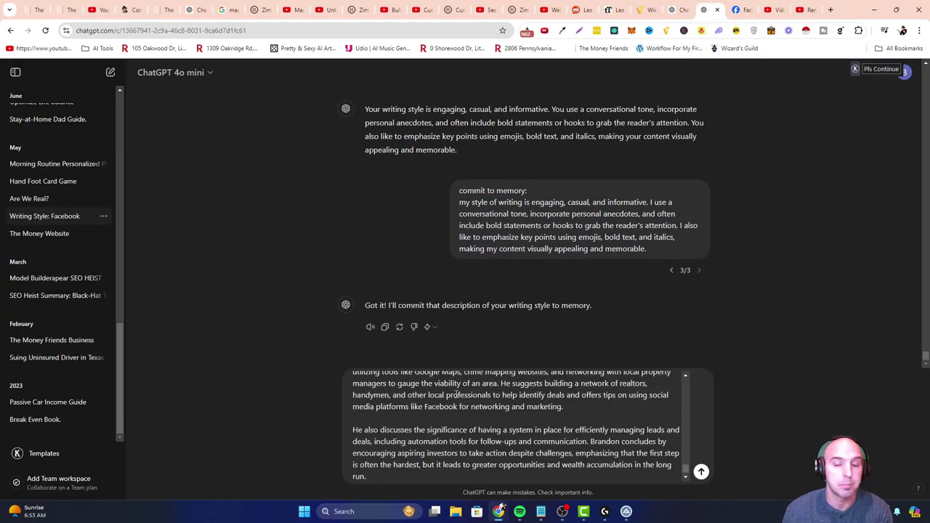
{"action": "scroll", "coordinate": [456, 407], "scroll_direction": "up", "scroll_amount": 3}
{"action": "scroll", "coordinate": [455, 392], "scroll_direction": "up", "scroll_amount": 2}
{"action": "scroll", "coordinate": [456, 407], "scroll_direction": "up", "scroll_amount": 3}
{"action": "scroll", "coordinate": [509, 422], "scroll_direction": "up", "scroll_amount": 3}
{"action": "scroll", "coordinate": [581, 436], "scroll_direction": "up", "scroll_amount": 3}
{"action": "scroll", "coordinate": [683, 446], "scroll_direction": "up", "scroll_amount": 3}
{"action": "left_click_drag", "start_coordinate": [685, 466], "coordinate": [692, 370]}
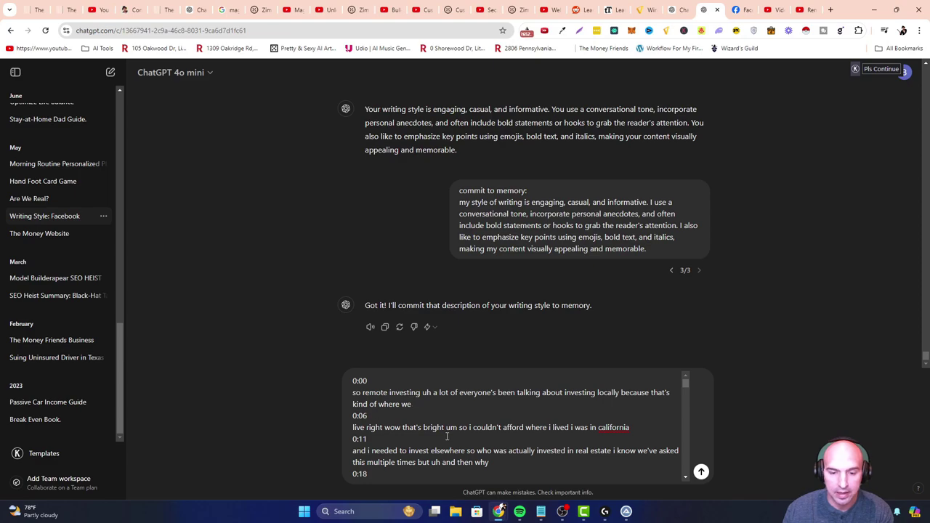
{"action": "left_click_drag", "start_coordinate": [691, 377], "coordinate": [694, 432]}
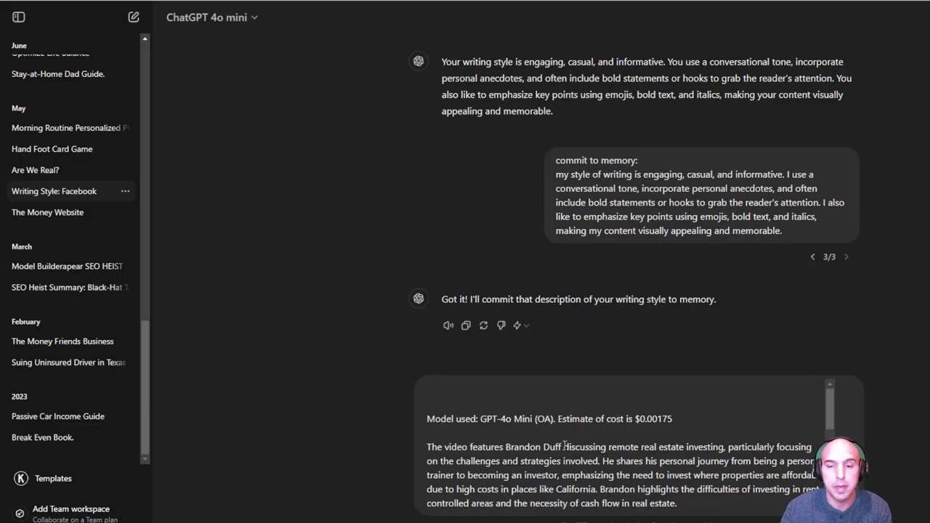
{"action": "scroll", "coordinate": [570, 439], "scroll_direction": "down", "scroll_amount": 2}
{"action": "scroll", "coordinate": [599, 434], "scroll_direction": "up", "scroll_amount": 2}
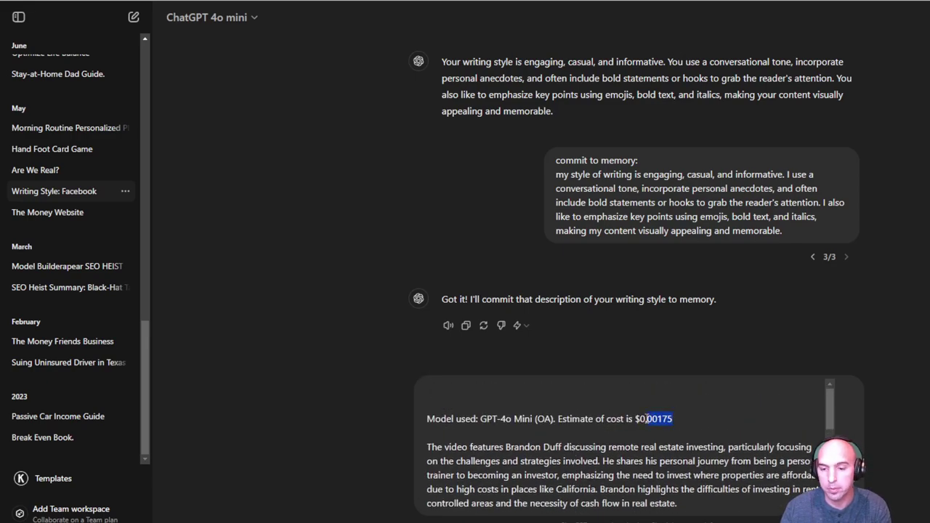
{"action": "scroll", "coordinate": [588, 411], "scroll_direction": "down", "scroll_amount": 2}
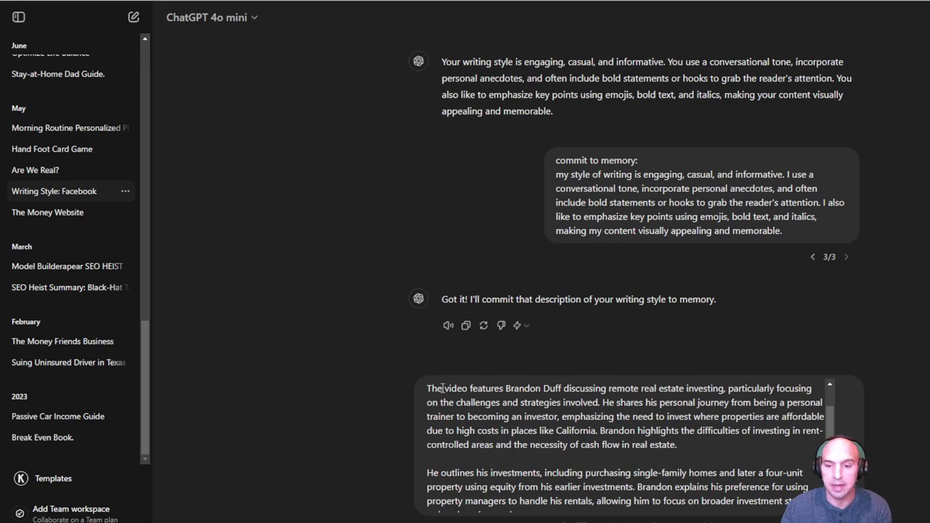
{"action": "left_click_drag", "start_coordinate": [442, 388], "coordinate": [678, 434]}
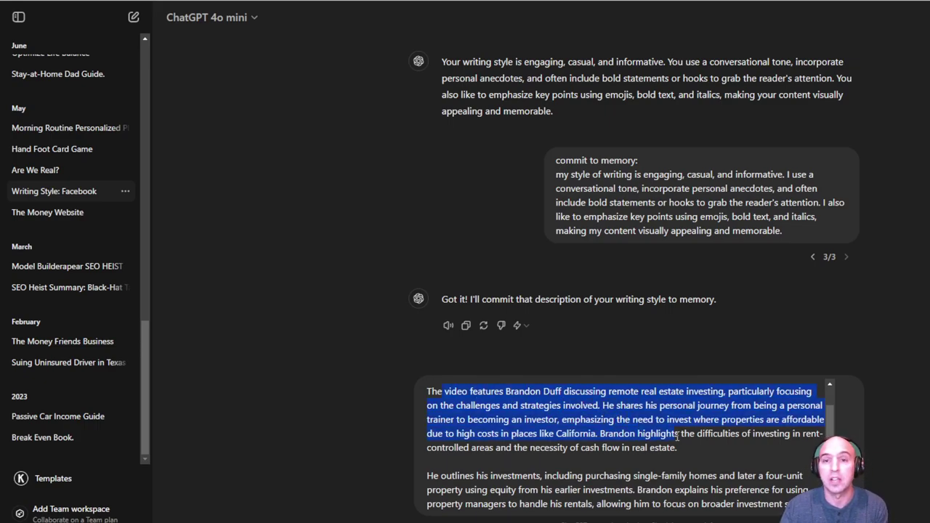
{"action": "scroll", "coordinate": [677, 434], "scroll_direction": "down", "scroll_amount": 2}
{"action": "scroll", "coordinate": [677, 435], "scroll_direction": "down", "scroll_amount": 1}
{"action": "scroll", "coordinate": [677, 435], "scroll_direction": "down", "scroll_amount": 1}
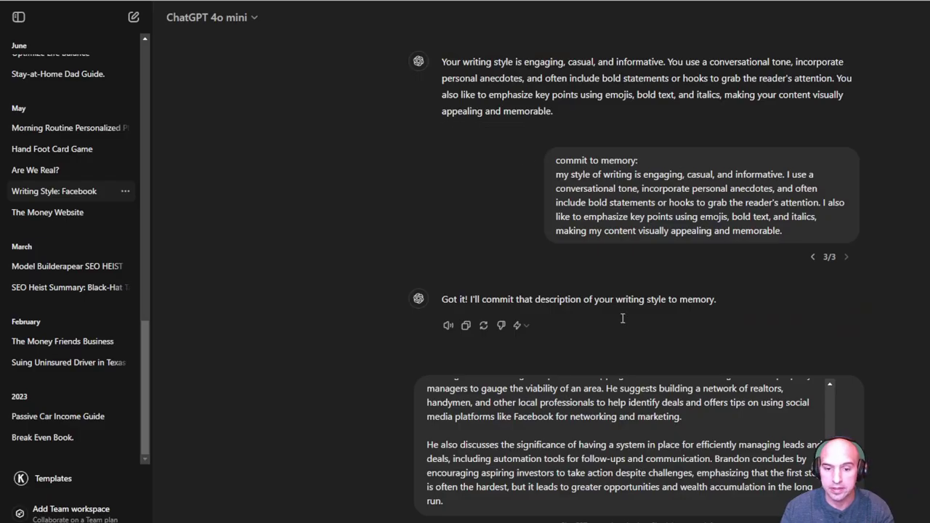
- Turn the summary into a remote real estate investing outline and select it from the first H2
{"action": "key", "text": "ctrl+v"}
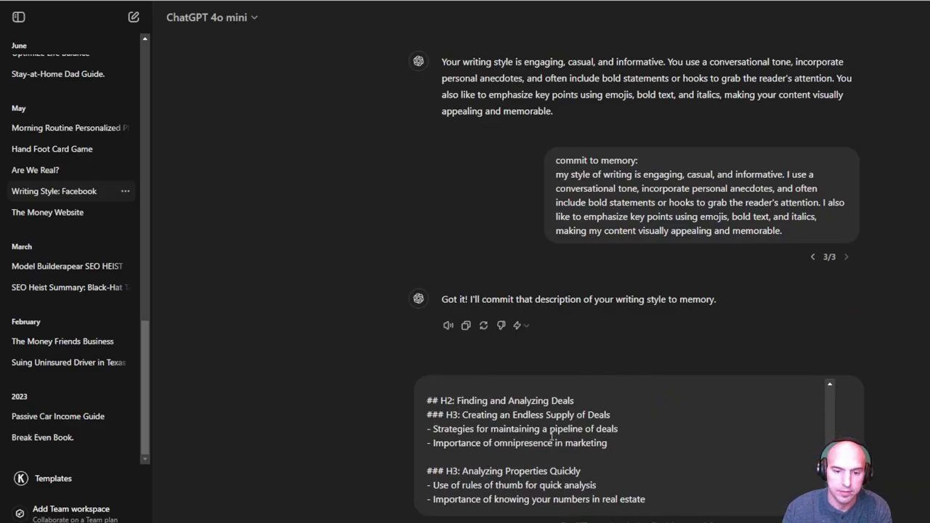
{"action": "scroll", "coordinate": [551, 435], "scroll_direction": "up", "scroll_amount": 2}
{"action": "scroll", "coordinate": [552, 435], "scroll_direction": "up", "scroll_amount": 2}
{"action": "scroll", "coordinate": [551, 435], "scroll_direction": "up", "scroll_amount": 2}
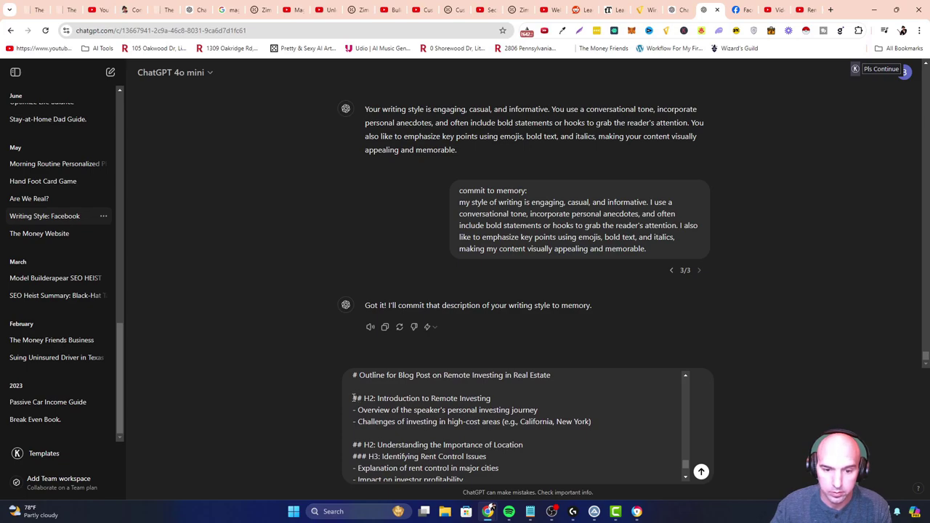
{"action": "left_click_drag", "start_coordinate": [354, 398], "coordinate": [579, 518]}
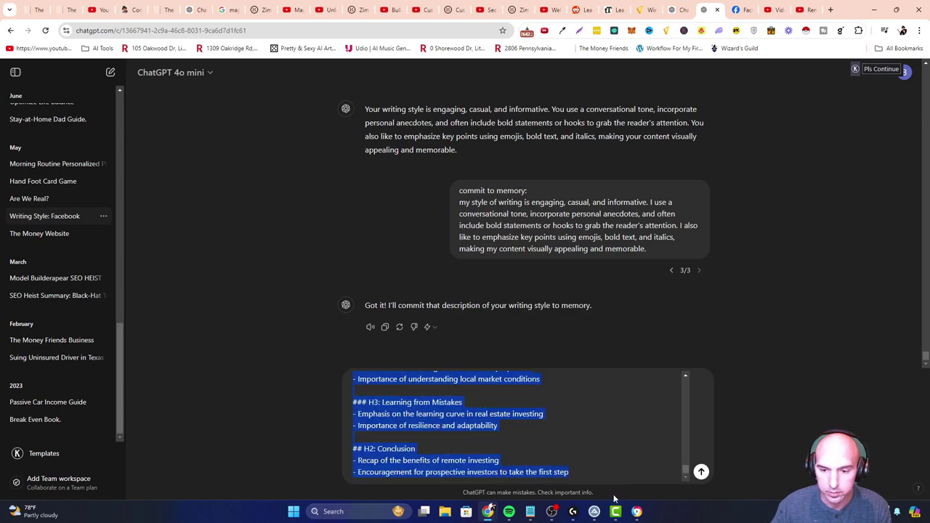
- Load the copied outline into the SEO Blog Writer as its subheadings
{"action": "mouse_move", "coordinate": [595, 511]}
{"action": "left_click", "coordinate": [612, 455]}
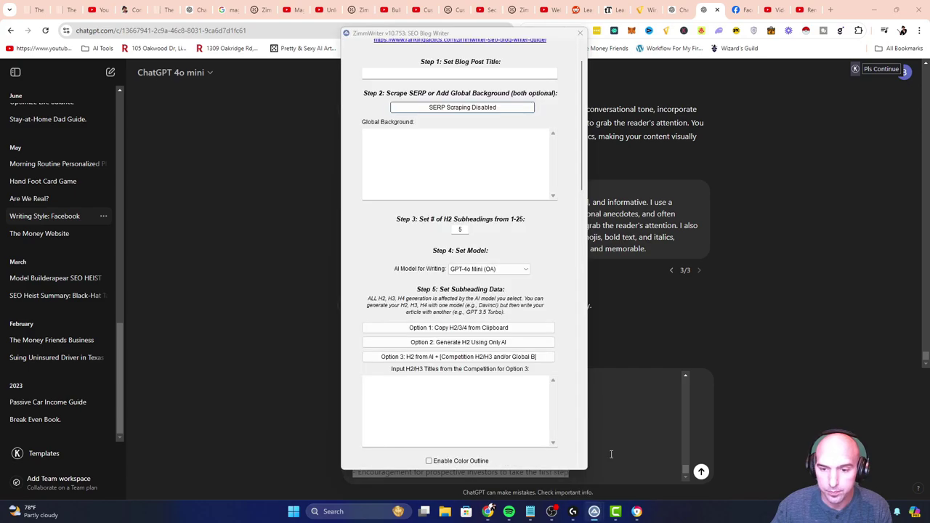
{"action": "left_click", "coordinate": [472, 331]}
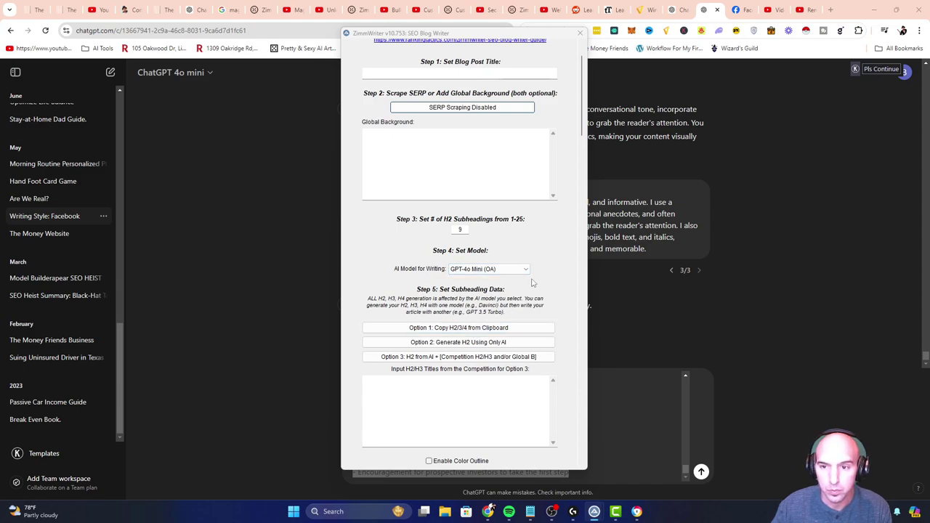
{"action": "scroll", "coordinate": [527, 275], "scroll_direction": "down", "scroll_amount": 3}
{"action": "scroll", "coordinate": [491, 366], "scroll_direction": "down", "scroll_amount": 3}
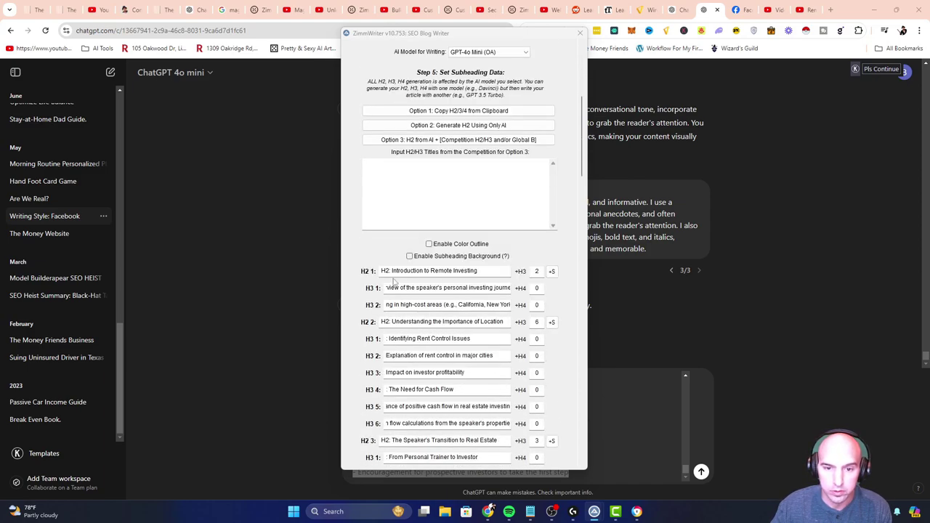
- Strip the 'H2:' prefixes from the loaded headings
{"action": "key", "text": "BackSpace"}
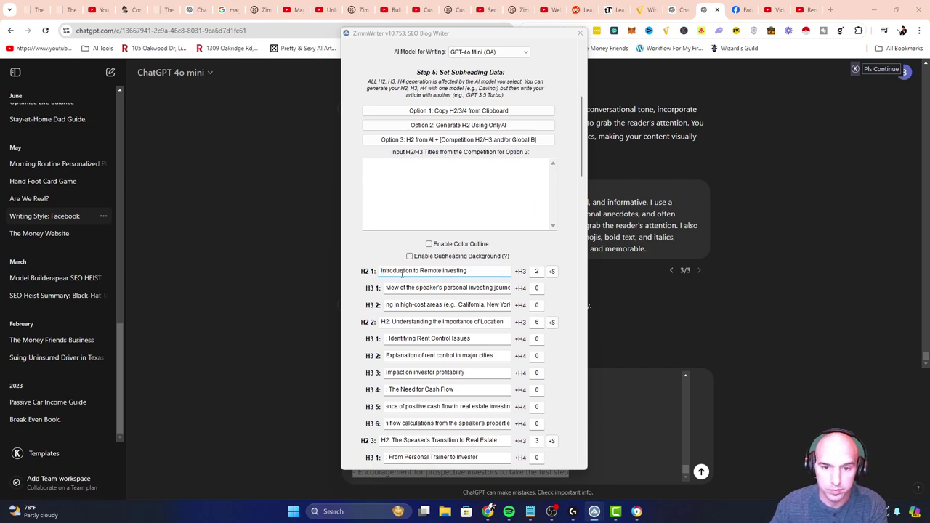
{"action": "left_click_drag", "start_coordinate": [392, 321], "coordinate": [372, 321]}
{"action": "key", "text": "BackSpace"}
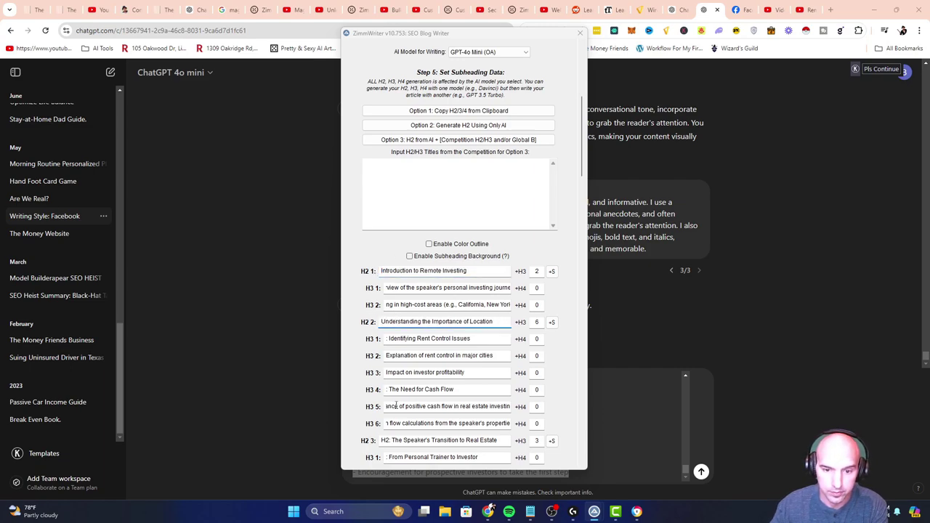
{"action": "scroll", "coordinate": [395, 408], "scroll_direction": "down", "scroll_amount": 2}
{"action": "scroll", "coordinate": [391, 386], "scroll_direction": "down", "scroll_amount": 10}
{"action": "left_click_drag", "start_coordinate": [397, 331], "coordinate": [379, 331]}
{"action": "key", "text": "BackSpace"}
{"action": "scroll", "coordinate": [389, 349], "scroll_direction": "down", "scroll_amount": 5}
{"action": "scroll", "coordinate": [407, 363], "scroll_direction": "up", "scroll_amount": 20}
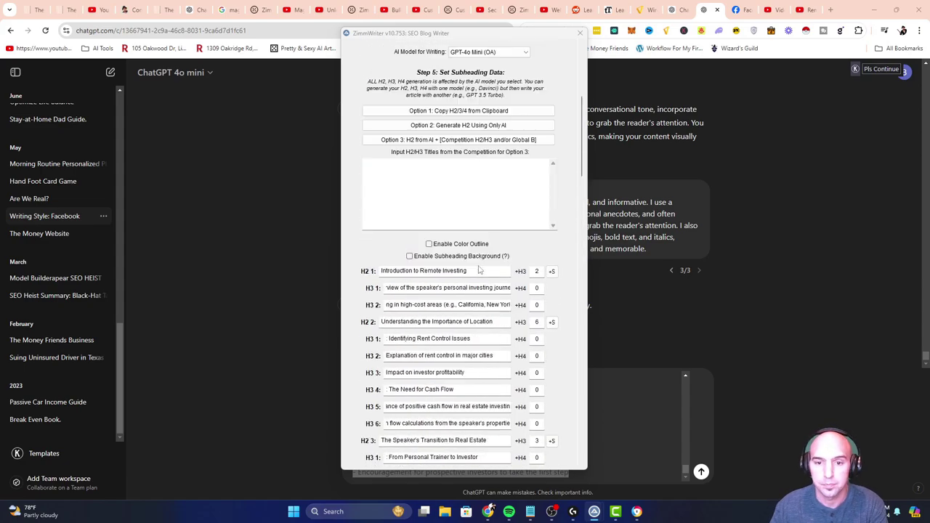
- Set the blog title to 'Remote Investing in Real Estate' and start the SEO Writer without scraping URLs
{"action": "key", "text": "alt+Tab"}
{"action": "scroll", "coordinate": [438, 403], "scroll_direction": "up", "scroll_amount": 10}
{"action": "left_click_drag", "start_coordinate": [452, 417], "coordinate": [550, 417]}
{"action": "key", "text": "ctrl+c"}
{"action": "key", "text": "alt+Tab"}
{"action": "key", "text": "ctrl+v"}
{"action": "key", "text": "Tab"}
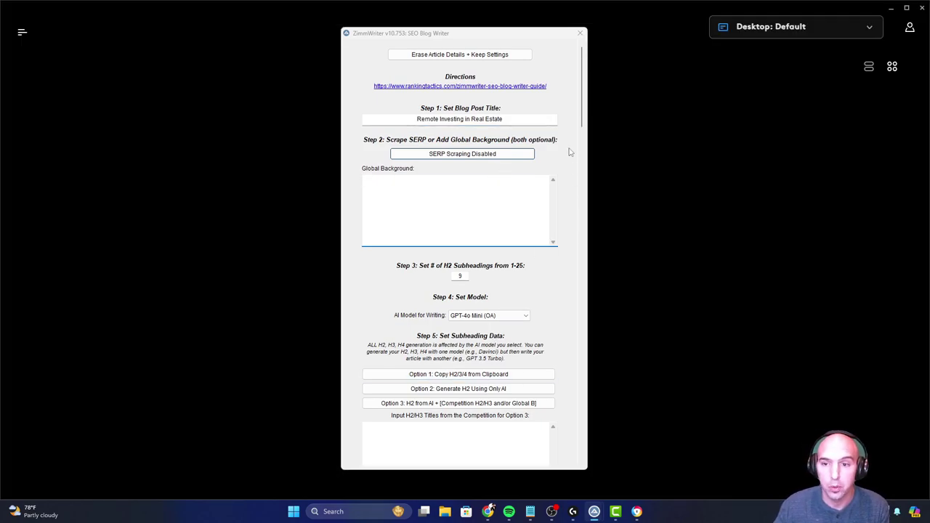
{"action": "left_click_drag", "start_coordinate": [581, 86], "coordinate": [585, 390]}
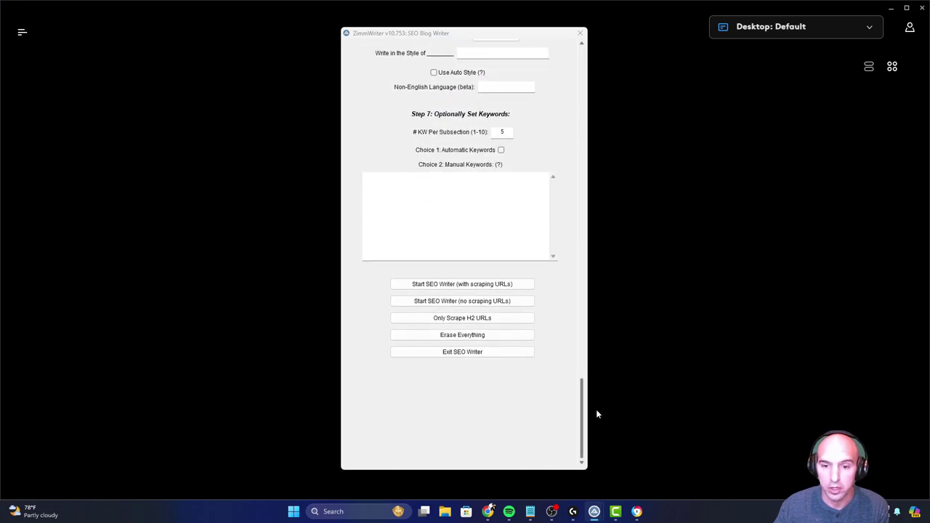
{"action": "left_click", "coordinate": [502, 302]}
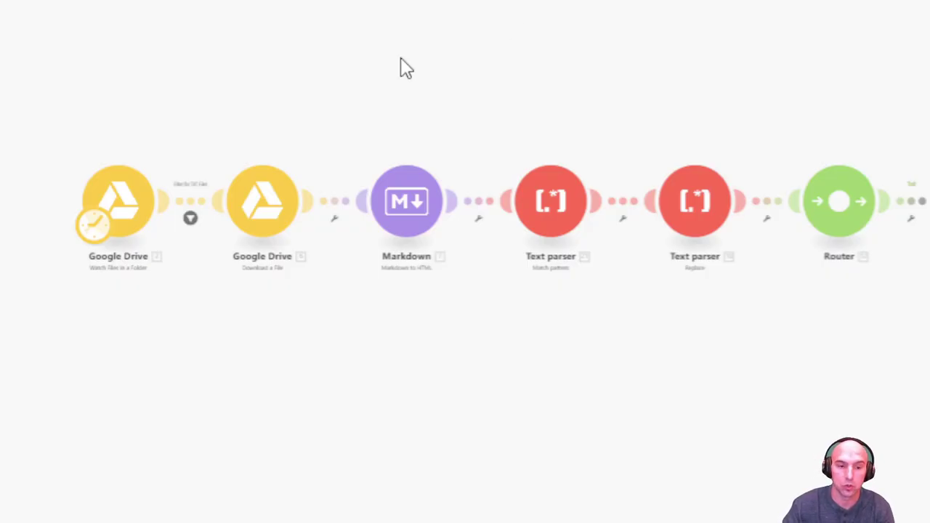
- Scroll up over the Make.com Google Drive-to-Markdown scenario
{"action": "scroll", "coordinate": [231, 197], "scroll_direction": "up", "scroll_amount": 5}
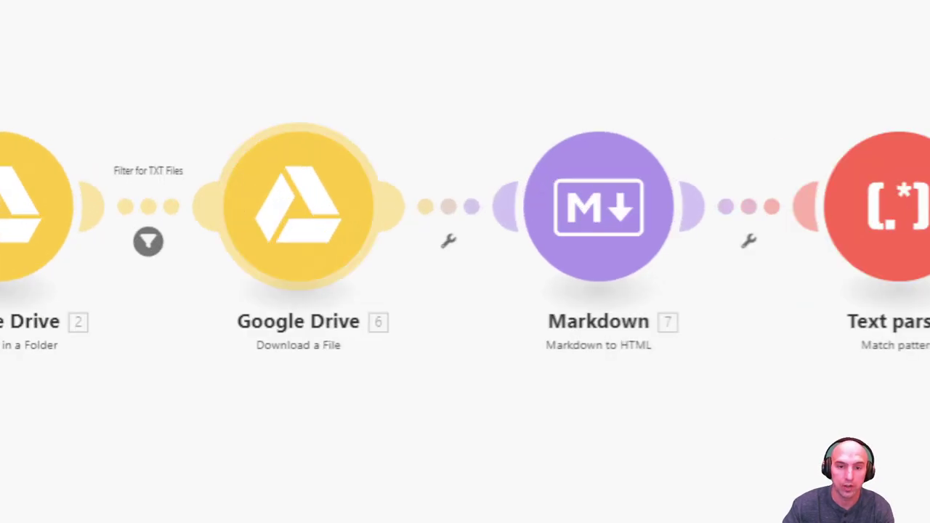